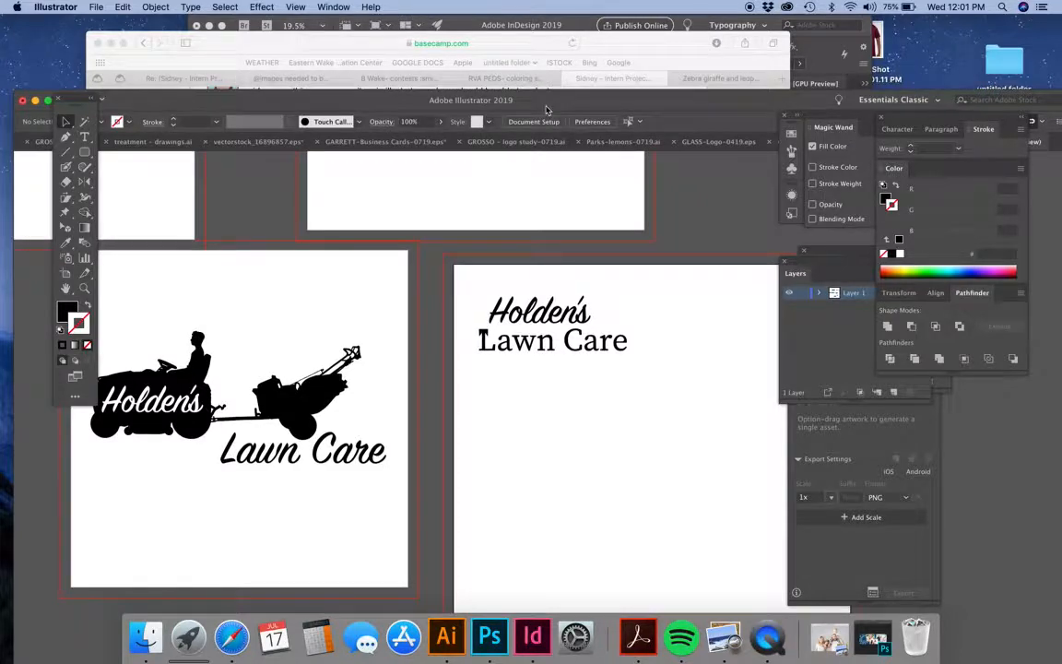
Scale down the lone Rockwell "Holden's Lawn Care" text and move it to its artboard's upper-left corner.
scroll(608, 260, down, 5)
scroll(608, 260, up, 5)
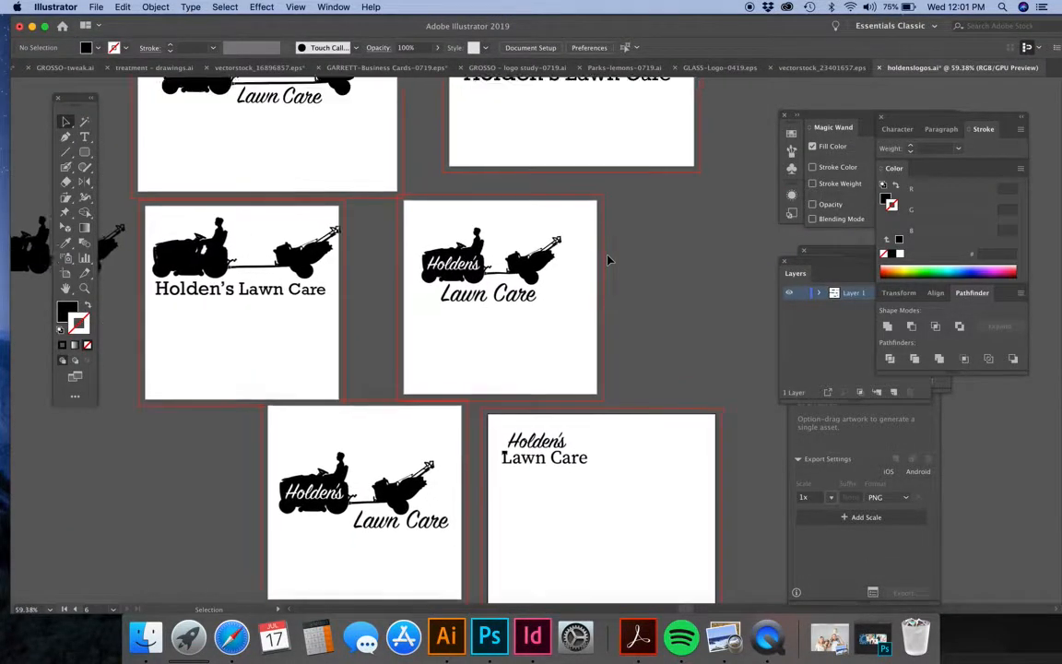
scroll(608, 260, down, 4)
scroll(608, 260, down, 2)
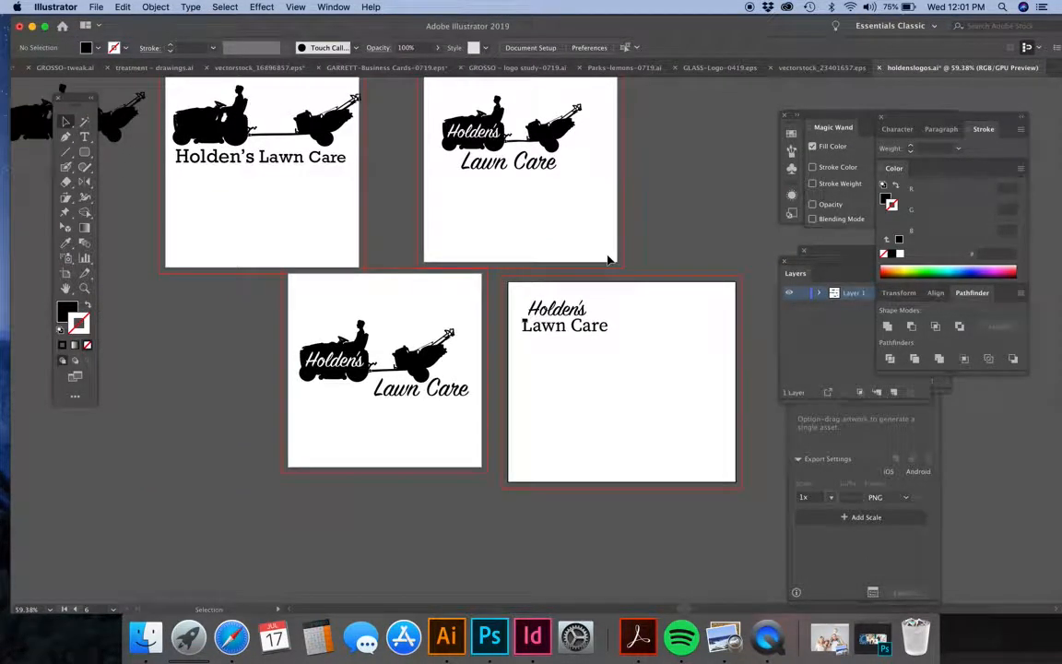
scroll(568, 326, up, 5)
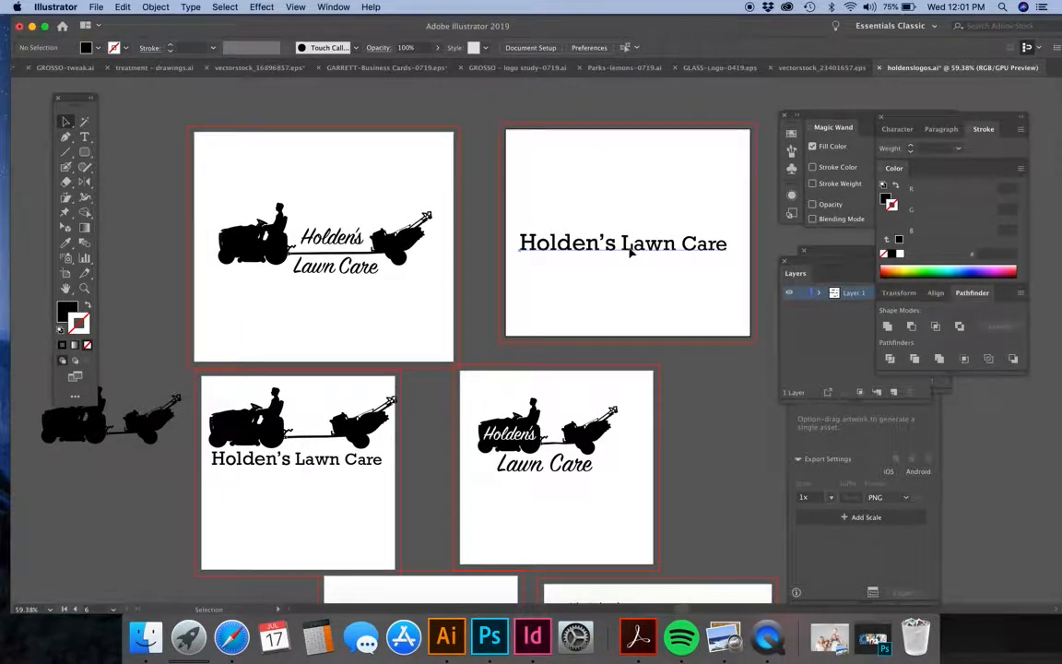
click(627, 245)
scroll(631, 251, up, 5)
scroll(630, 250, up, 2)
scroll(630, 251, right, 1)
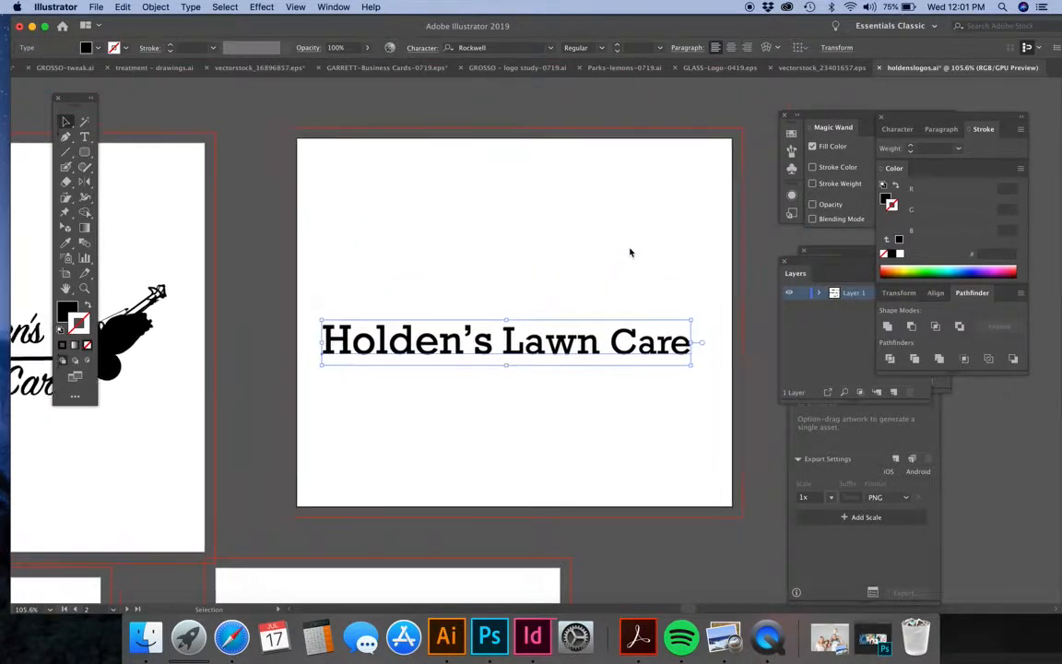
drag(687, 371, 495, 343)
drag(415, 339, 411, 189)
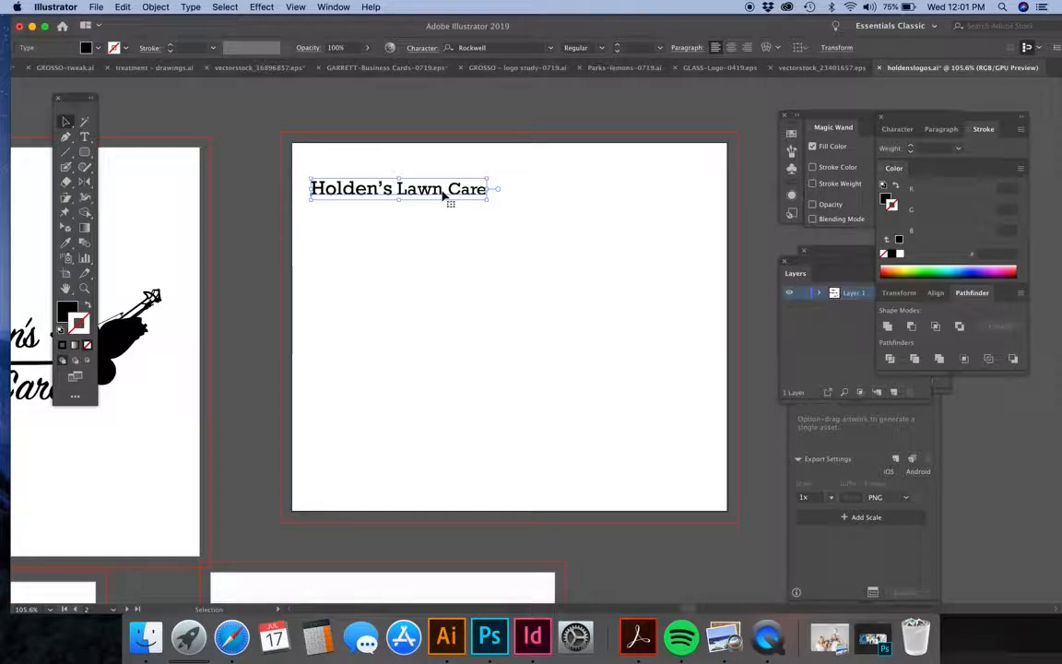
click(477, 261)
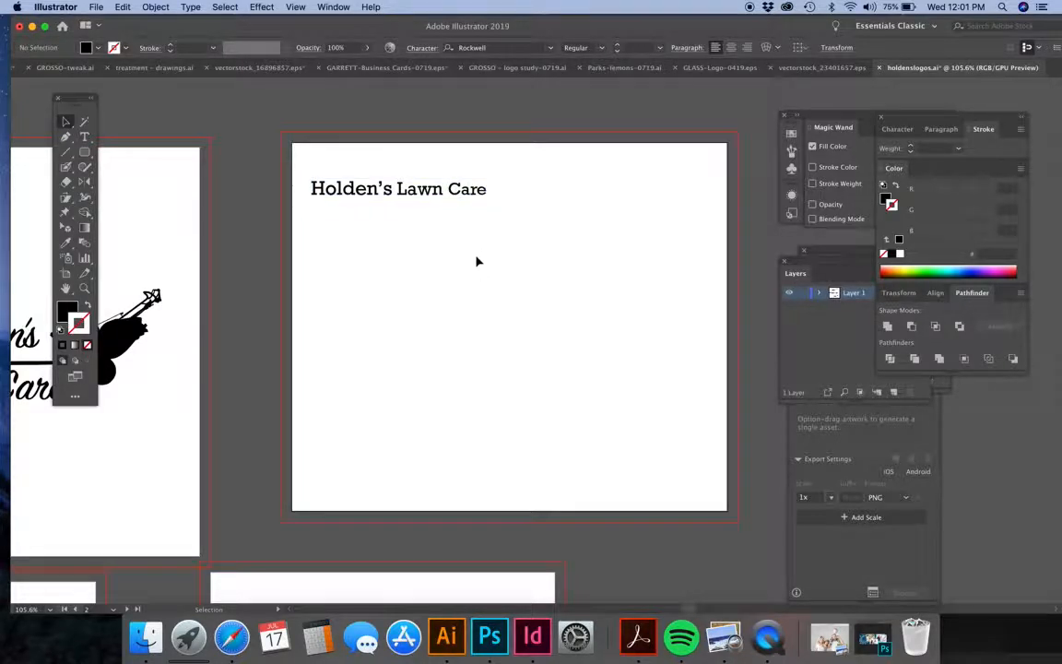
Move the "Holden's Lawn Care" line slightly closer to the artboard's top edge.
double_click(450, 191)
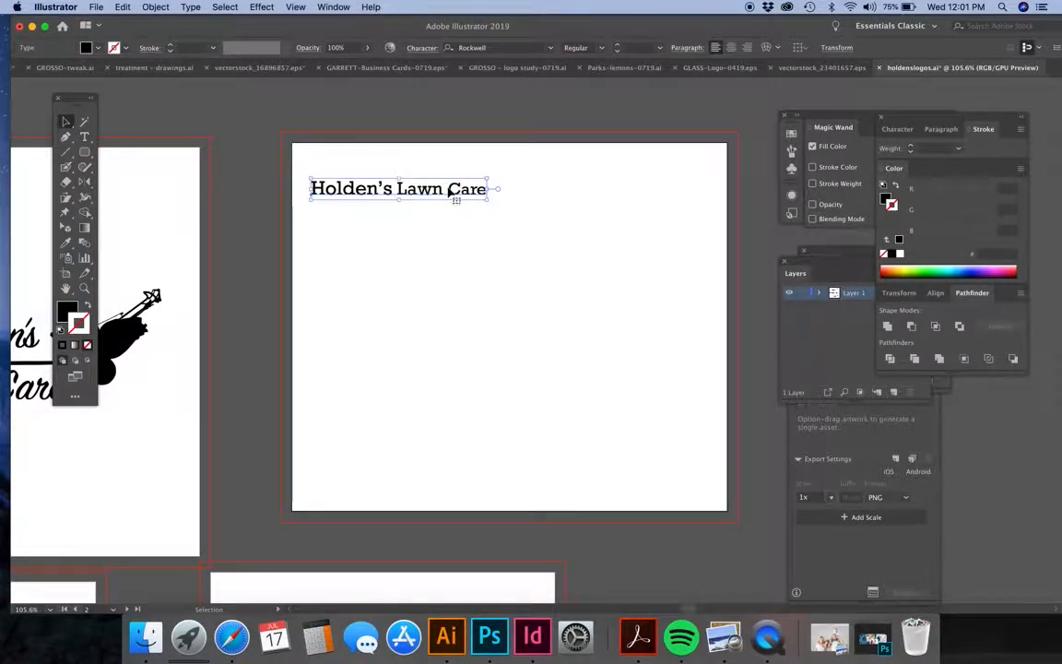
key(BackSpace)
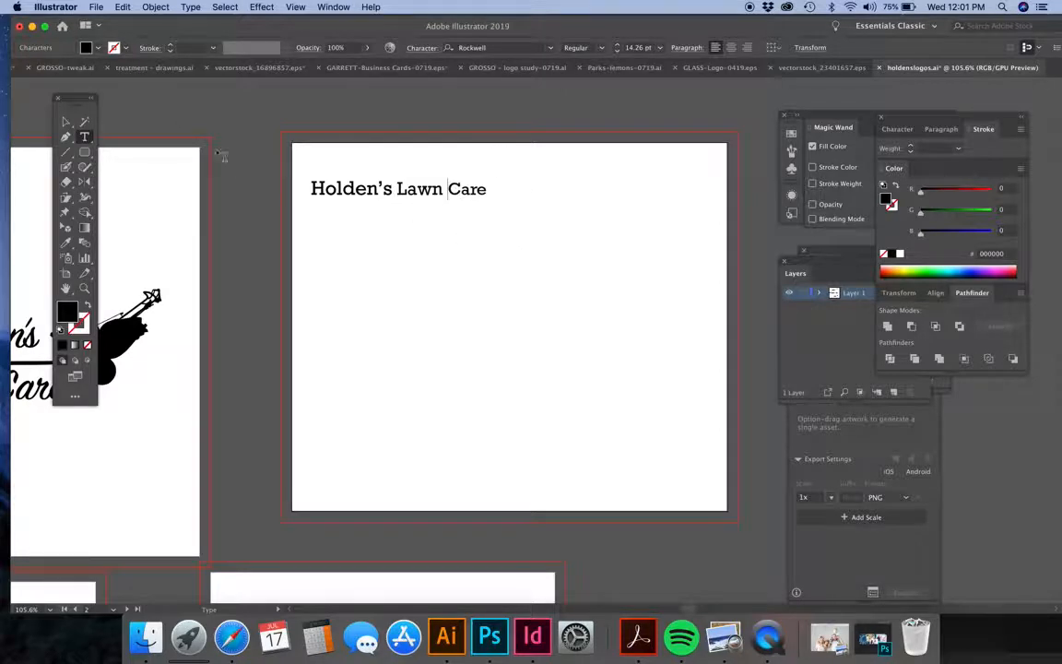
click(66, 120)
mouse_move(389, 189)
mouse_down()
mouse_move(389, 167)
mouse_move(392, 175)
mouse_up()
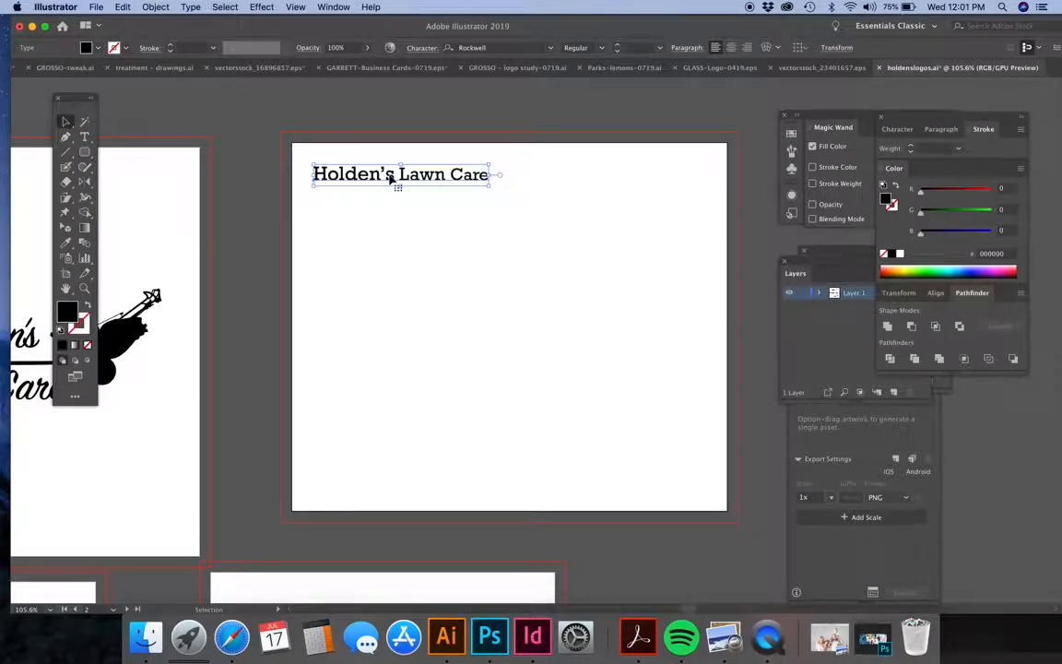
Duplicate the "Holden's Lawn Care" line downward and delete the surplus copies, keeping one beneath the original.
drag(390, 178, 386, 380)
key(Delete)
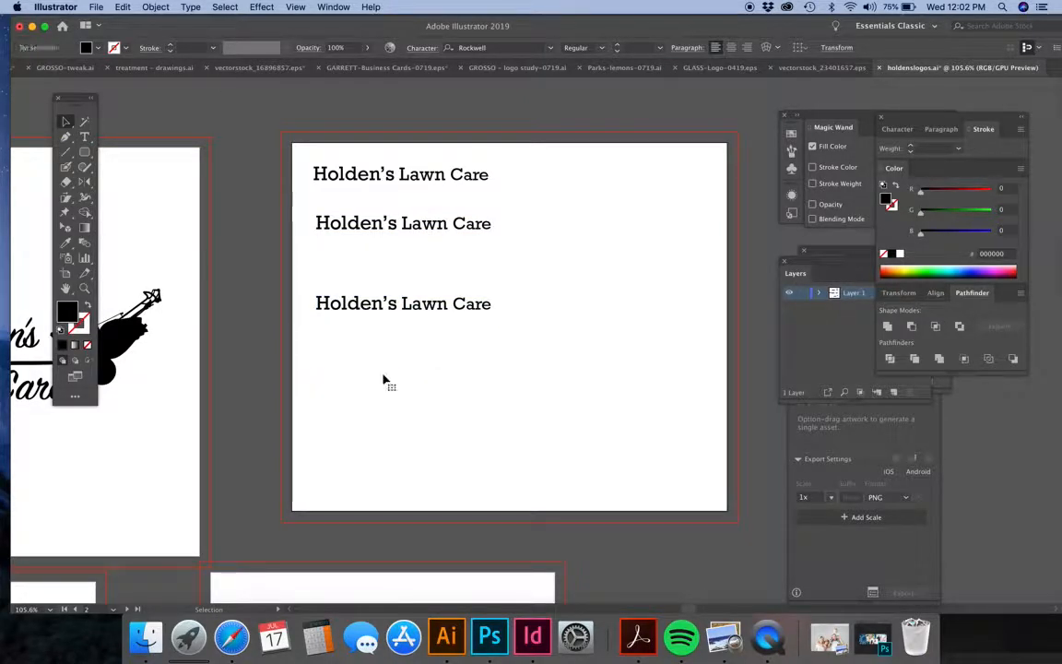
click(406, 309)
key(Delete)
Try the Guthen Bloots Personal Use font on the second "Holden's Lawn Care" line.
click(427, 227)
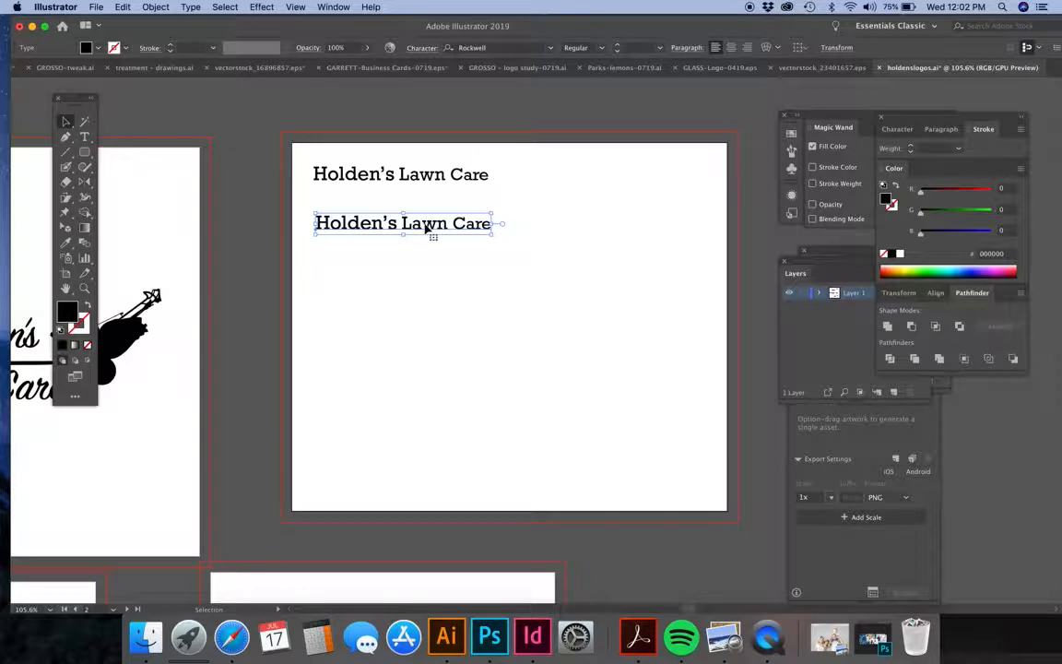
click(550, 50)
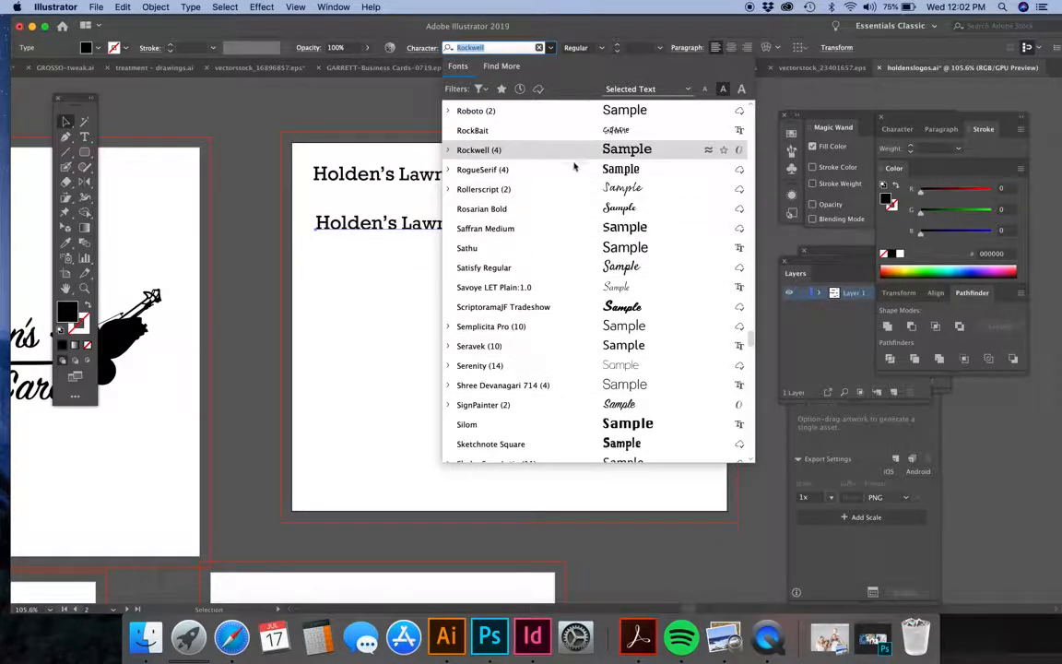
scroll(570, 208, up, 10)
scroll(572, 209, up, 15)
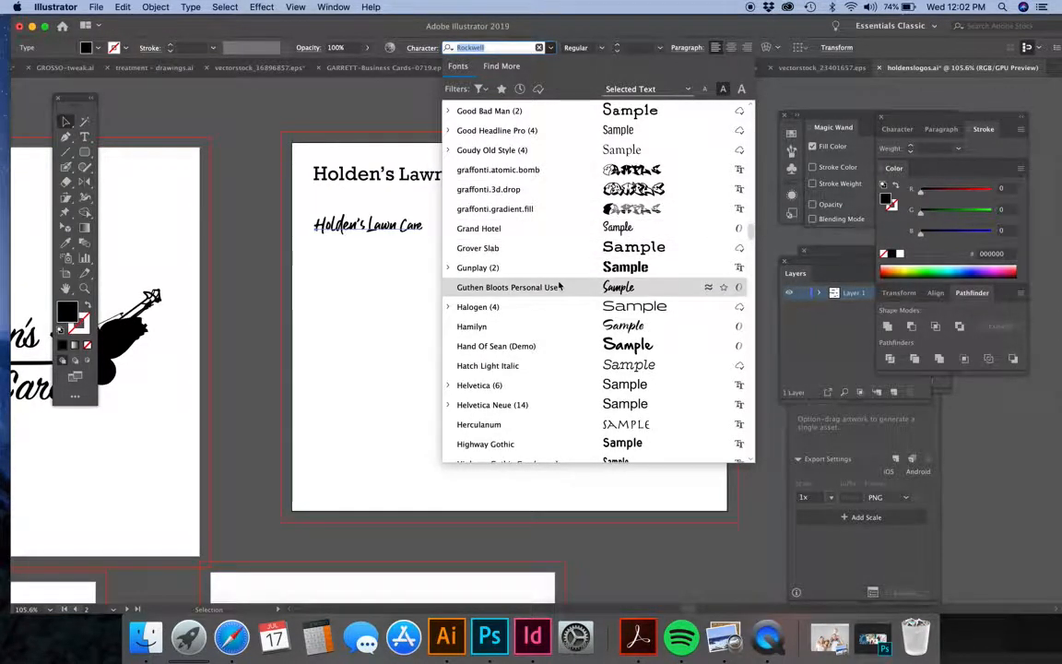
click(560, 286)
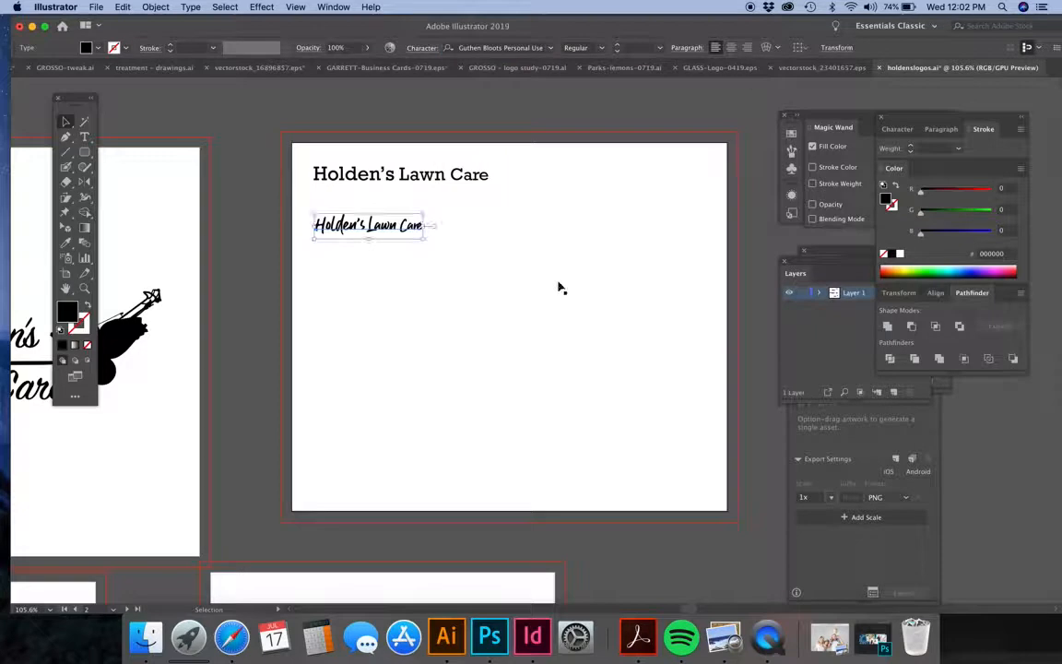
click(377, 282)
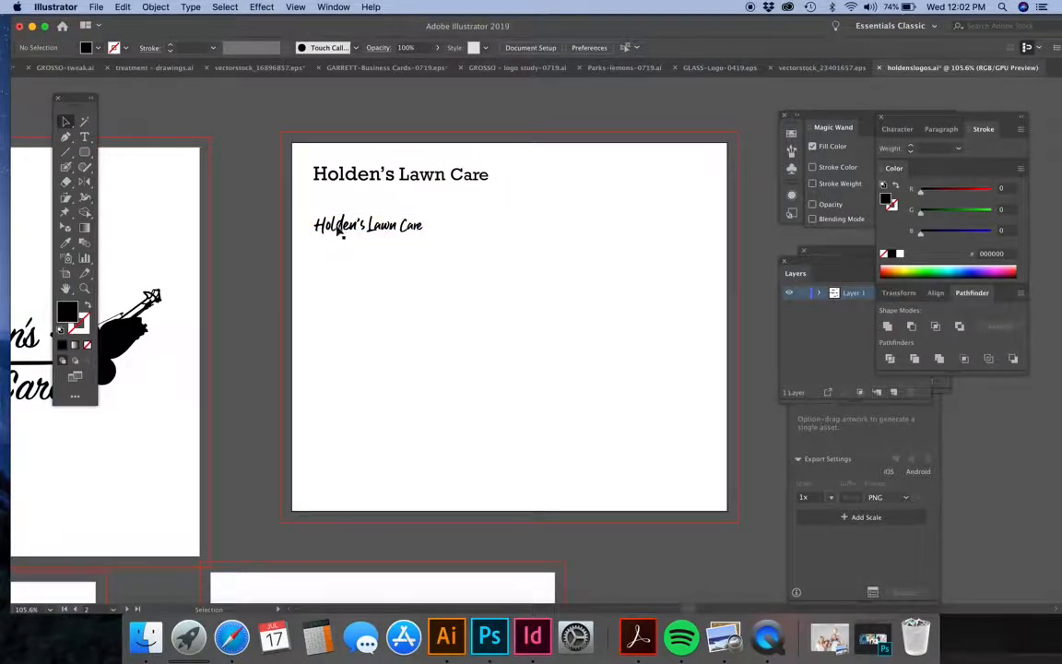
Set the second "Holden's Lawn Care" line in Avenir Black.
click(400, 230)
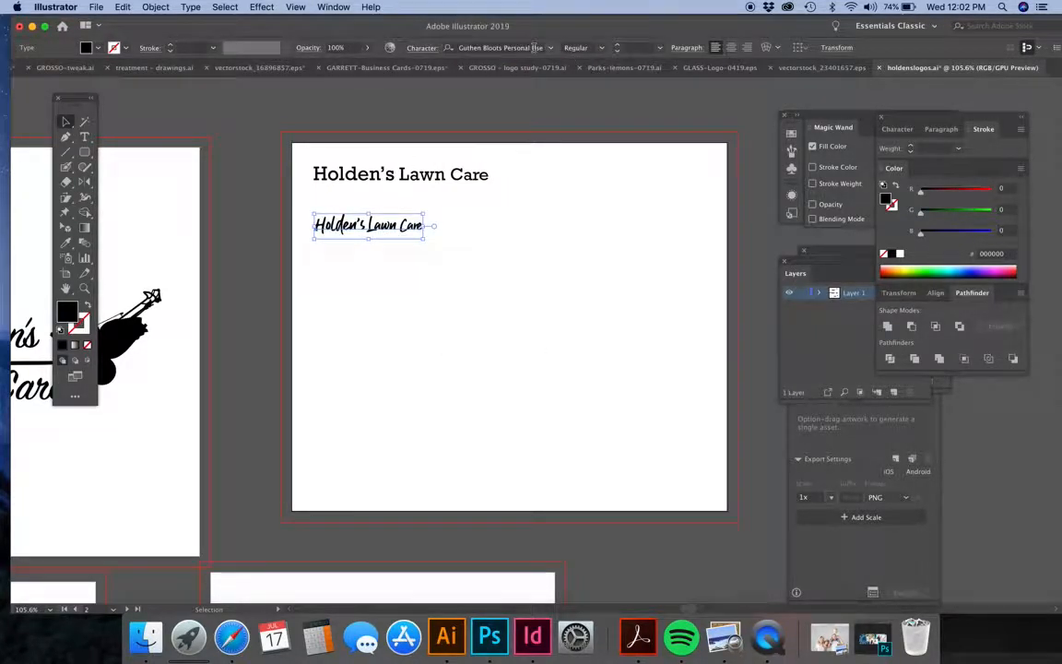
click(498, 47)
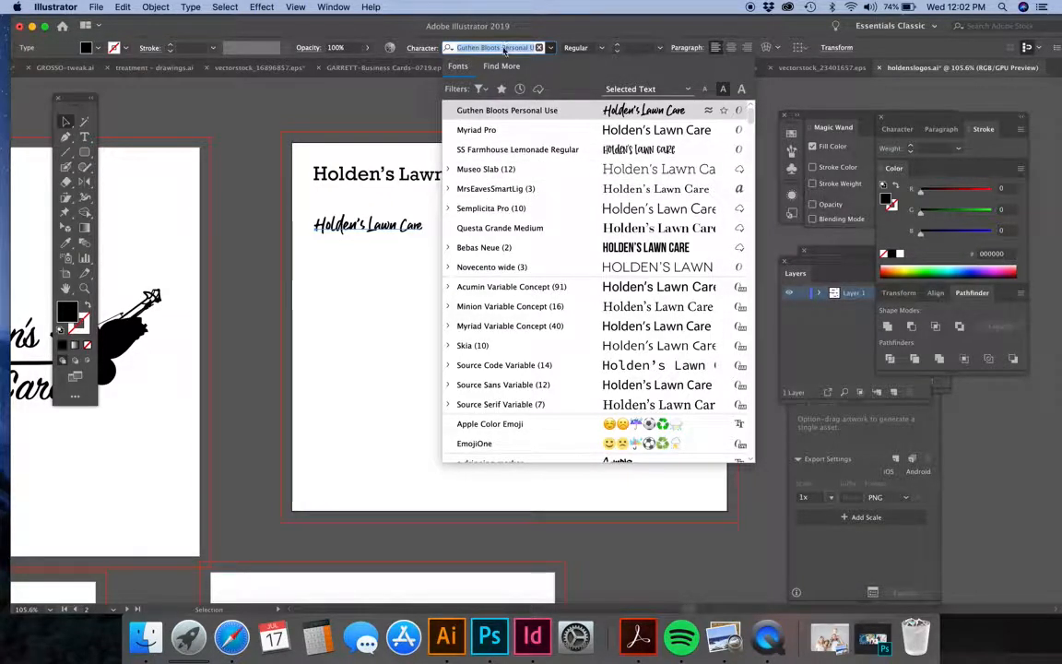
text(aven)
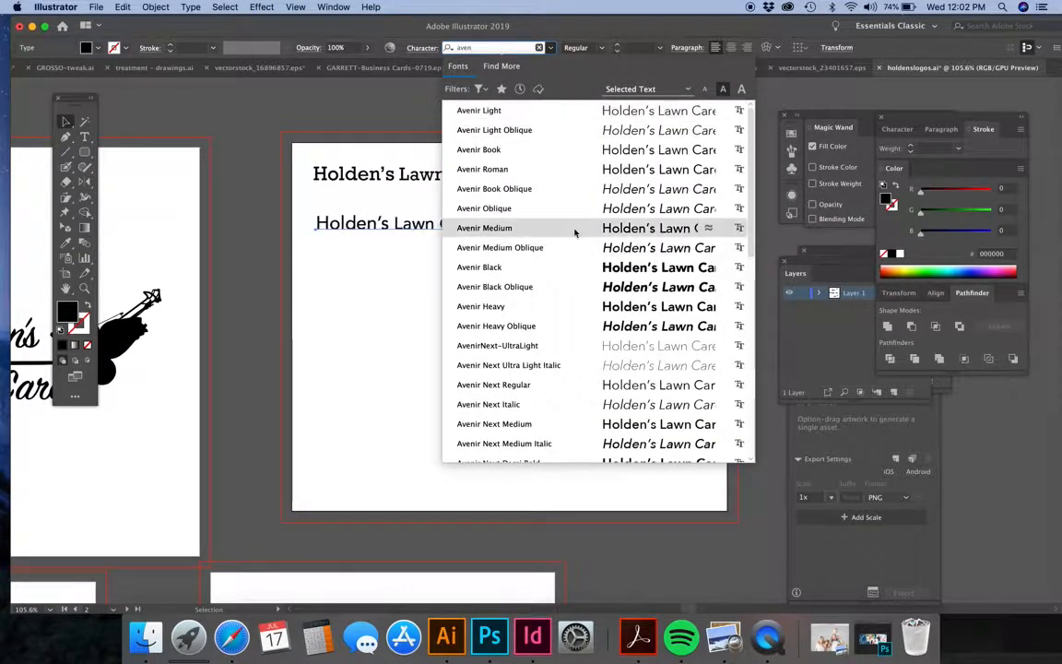
click(576, 268)
click(415, 263)
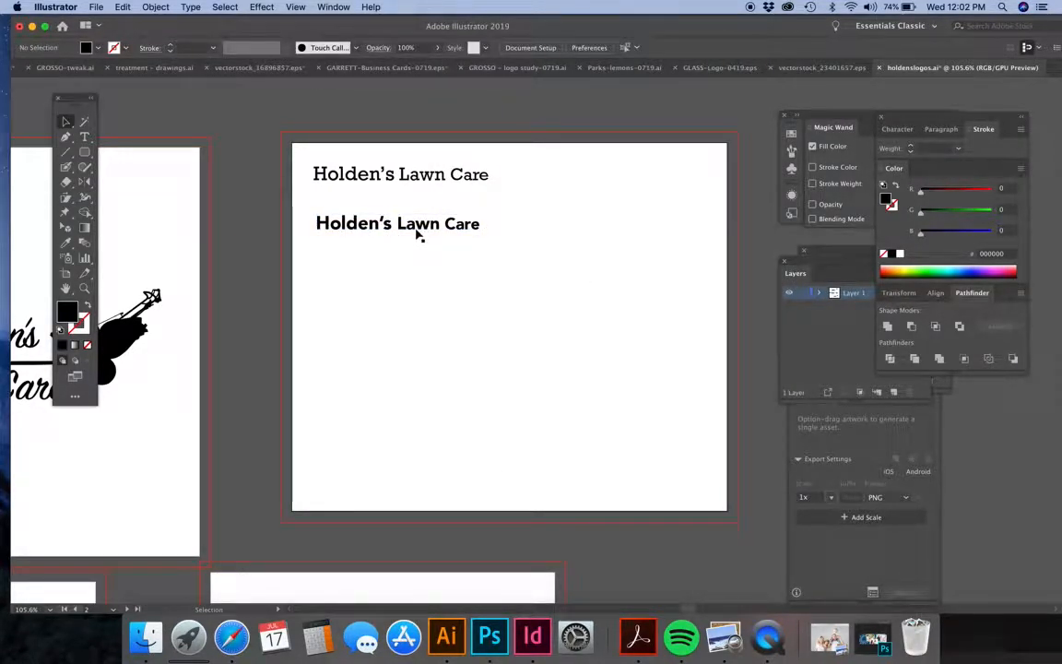
Duplicate the Avenir Black line below itself and remove the word "Care" from the copy.
drag(416, 234, 416, 280)
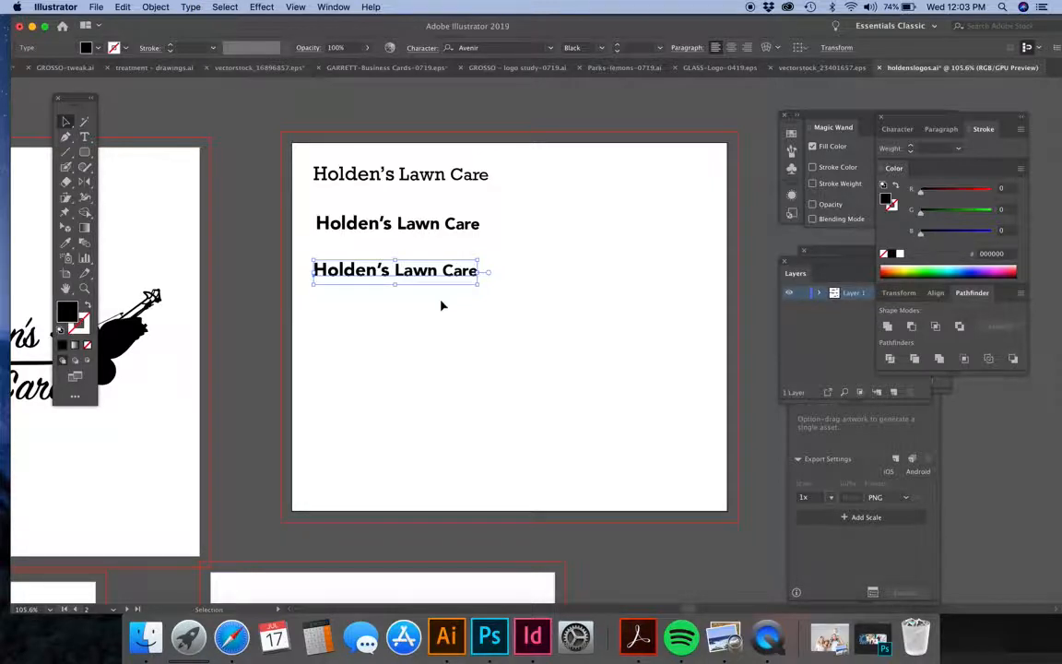
double_click(445, 273)
drag(444, 273, 490, 279)
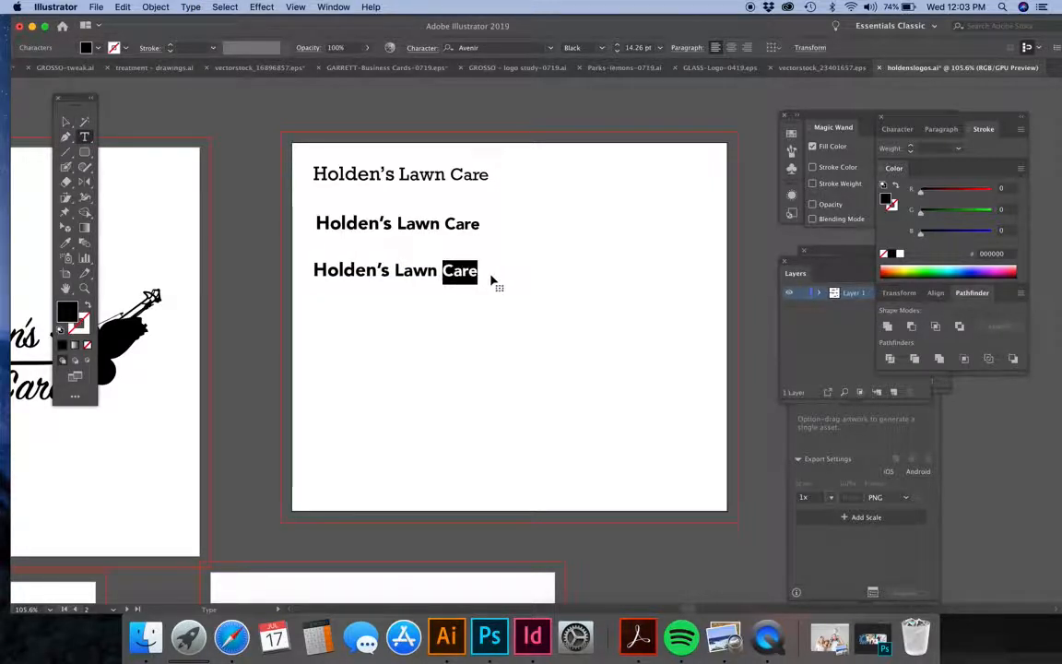
key(BackSpace)
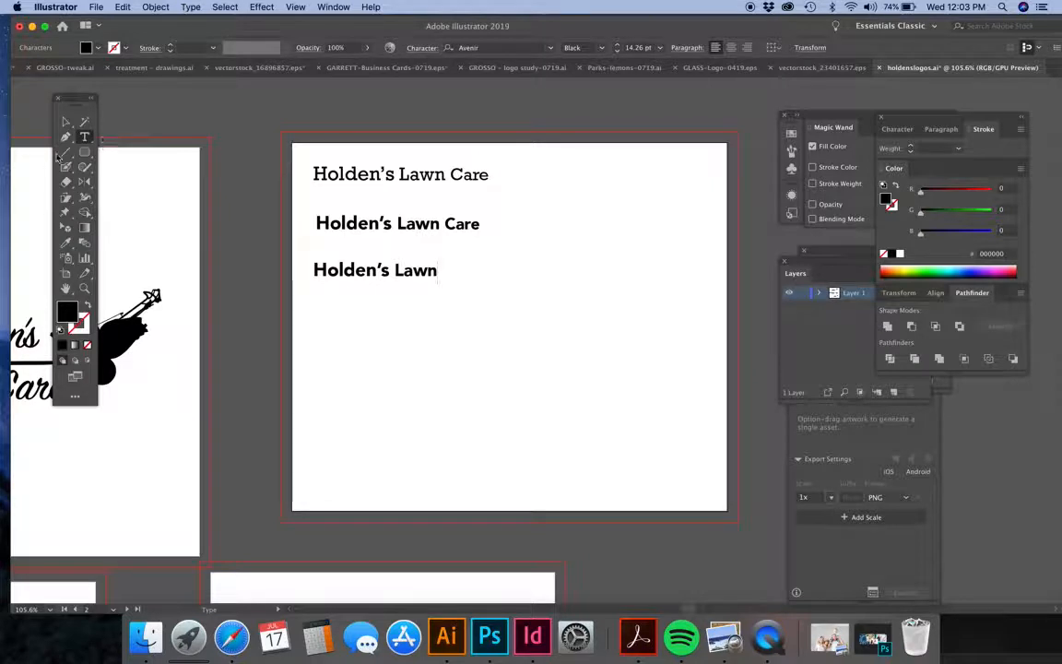
Add "Care" as a separate text object and enlarge it directly beneath the "Holden's Lawn" line.
click(341, 343)
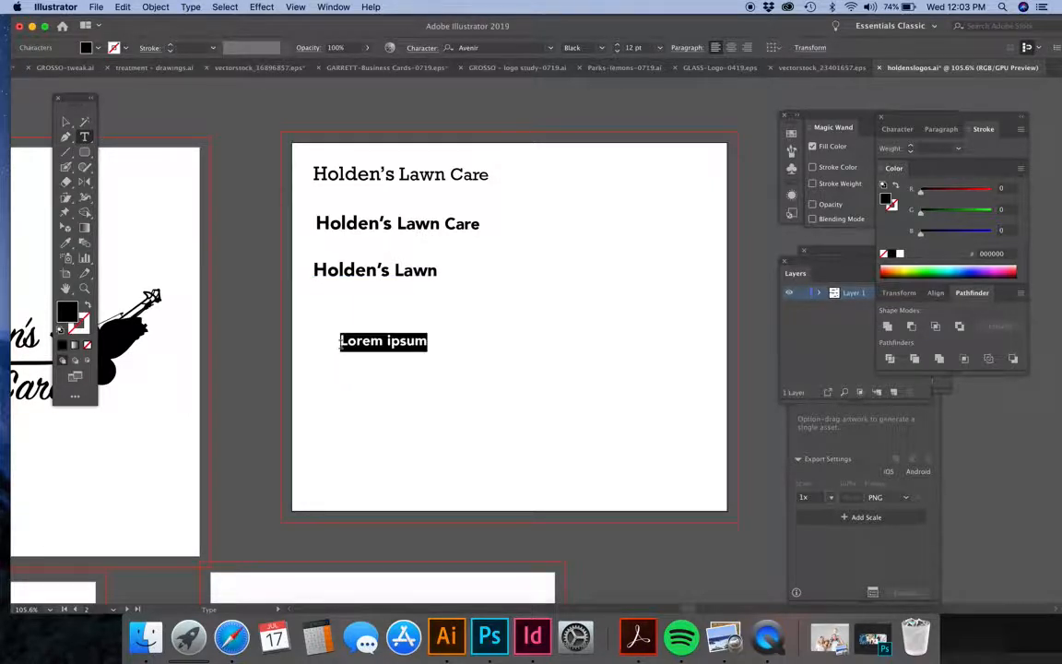
text(Care)
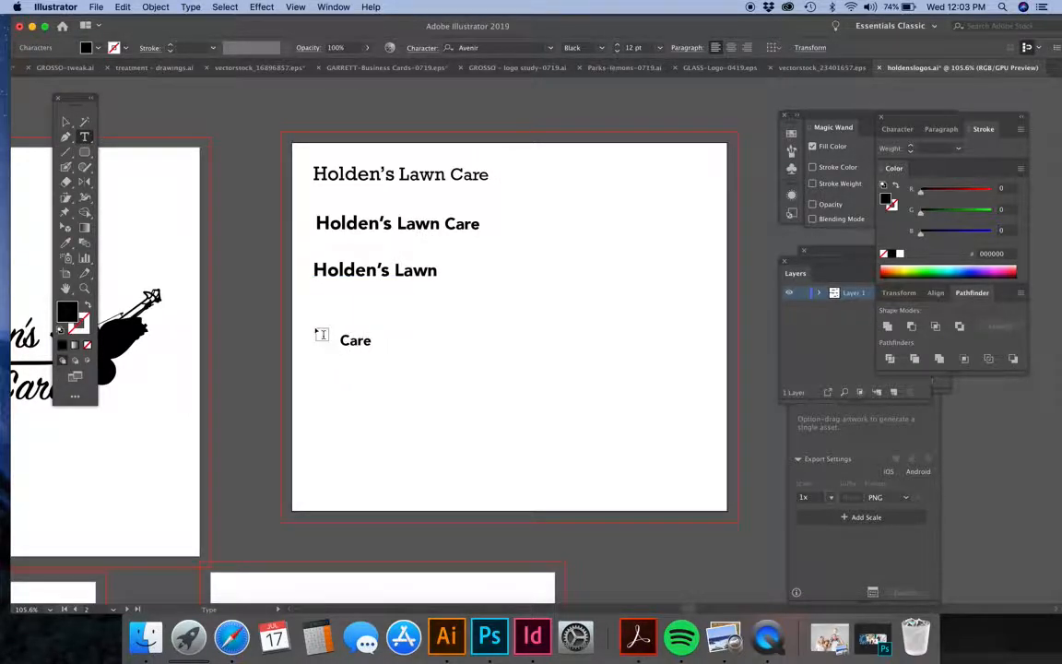
click(65, 121)
drag(371, 353, 374, 304)
click(484, 341)
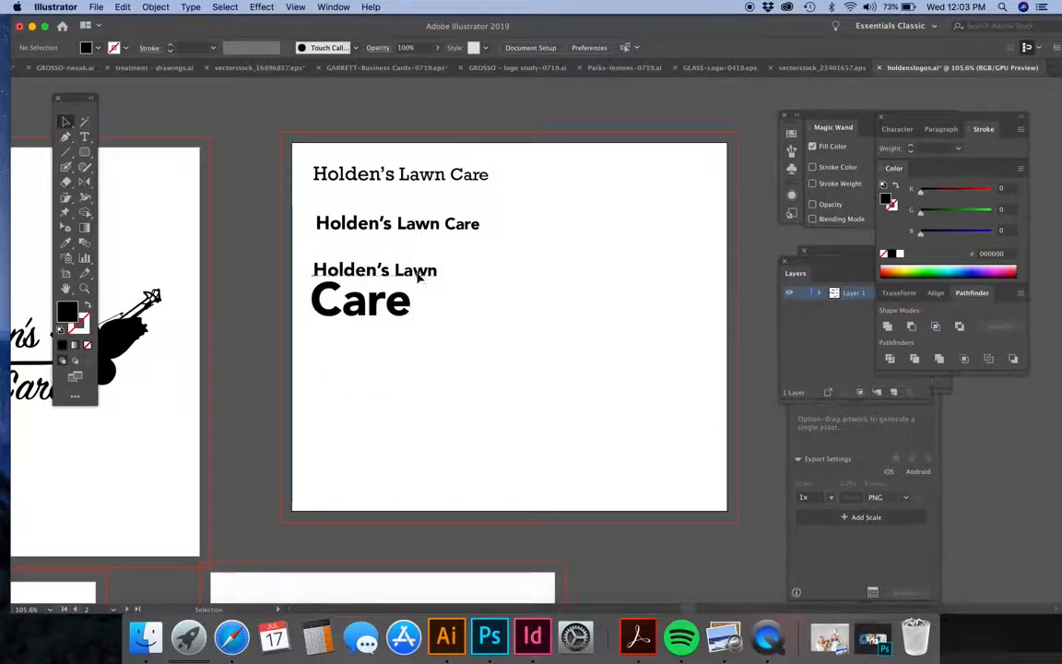
Scale the "Holden's Lawn" line down to match the width of the large "Care" below it.
click(417, 275)
click(436, 294)
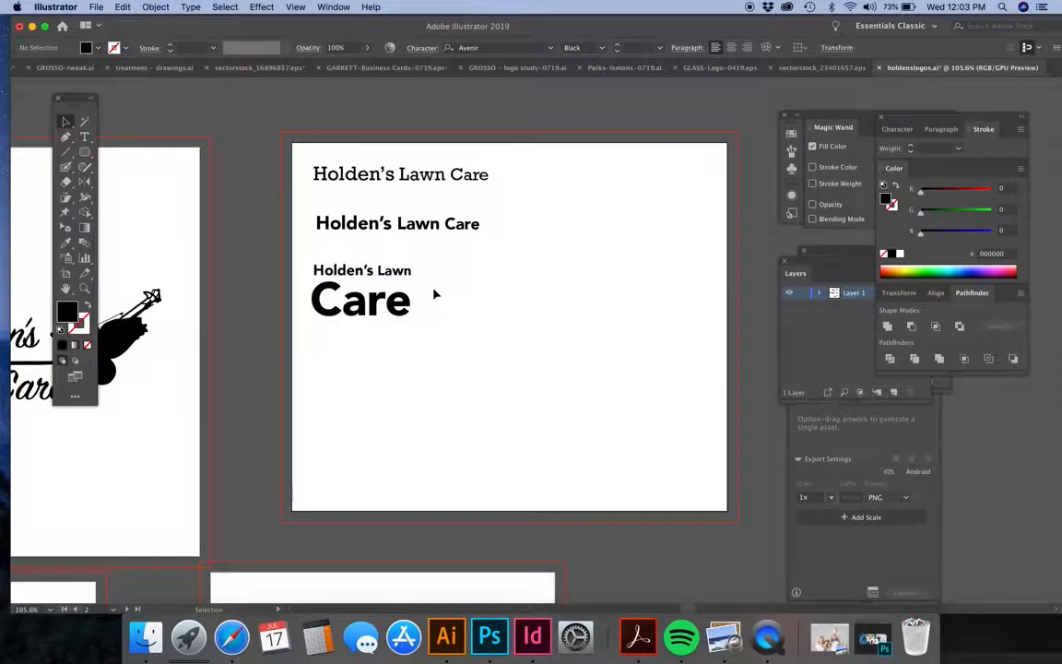
click(378, 310)
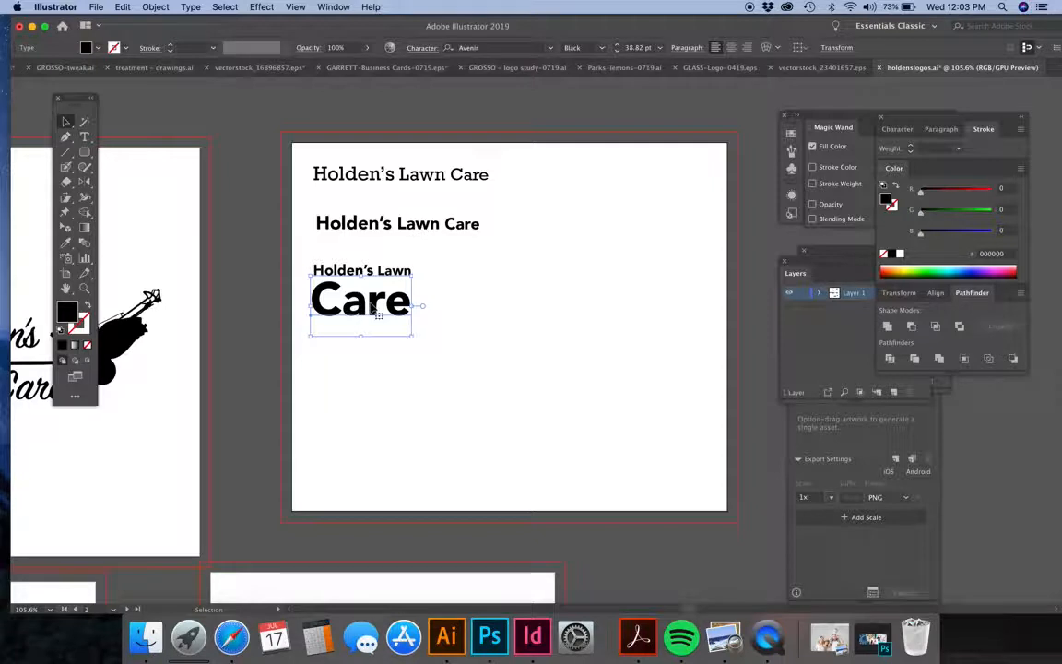
Undo the scaling of the "Holden's Lawn" line and the separately added "Care" text.
key(super+z)
key(super+z)
key(super+z)
key(super+z)
key(super+z)
key(super+z)
Change "Lawn" to uppercase "LAWN" in the third text line.
double_click(417, 276)
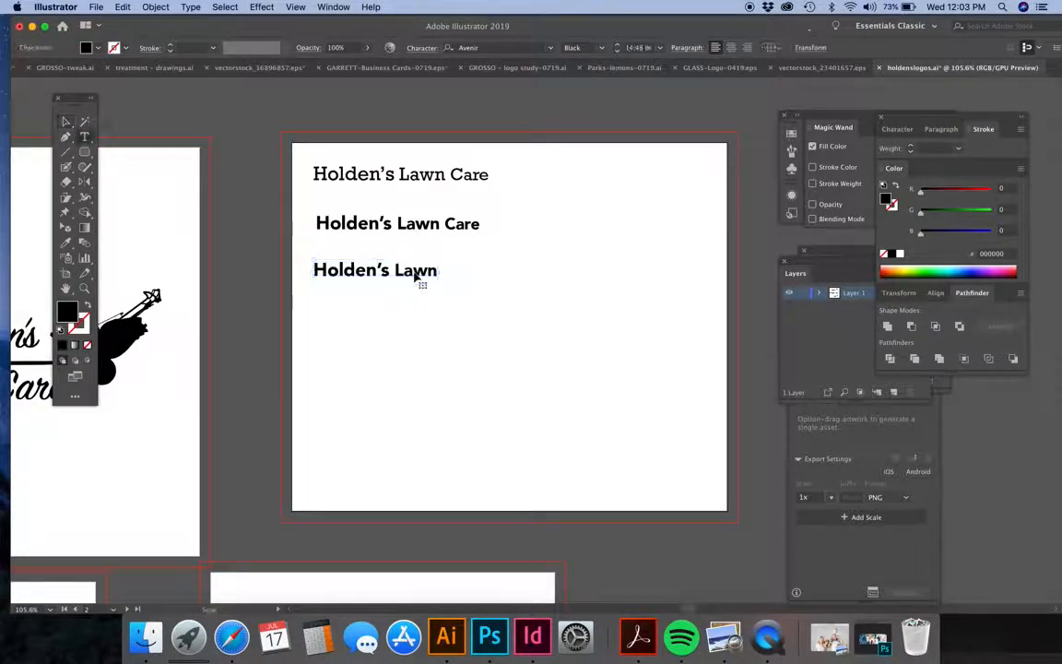
drag(393, 270, 437, 263)
text(LAWN)
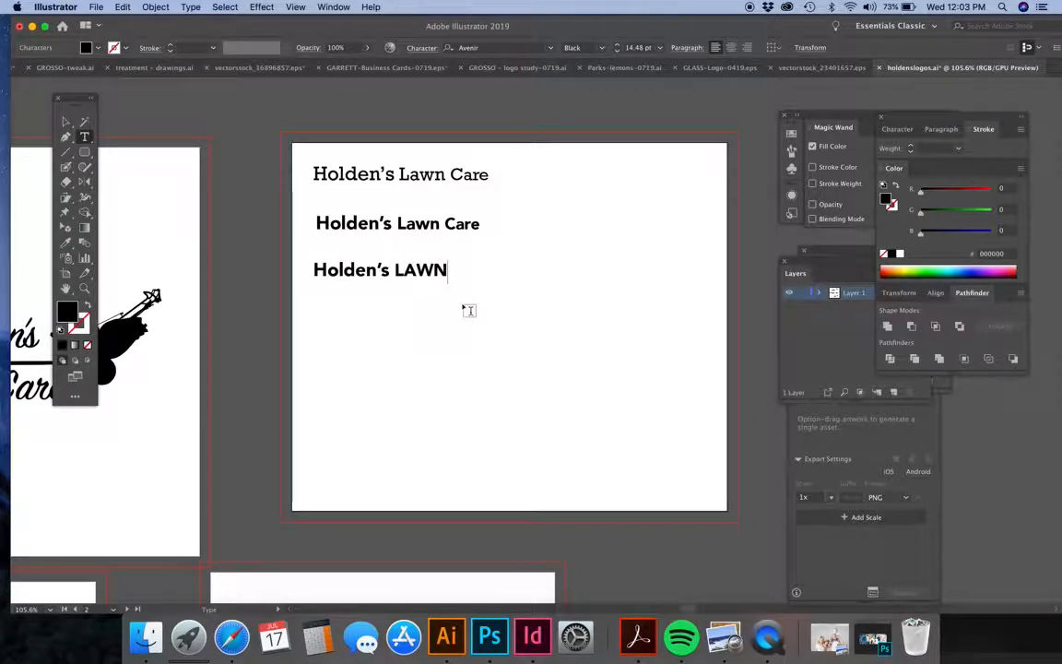
click(65, 121)
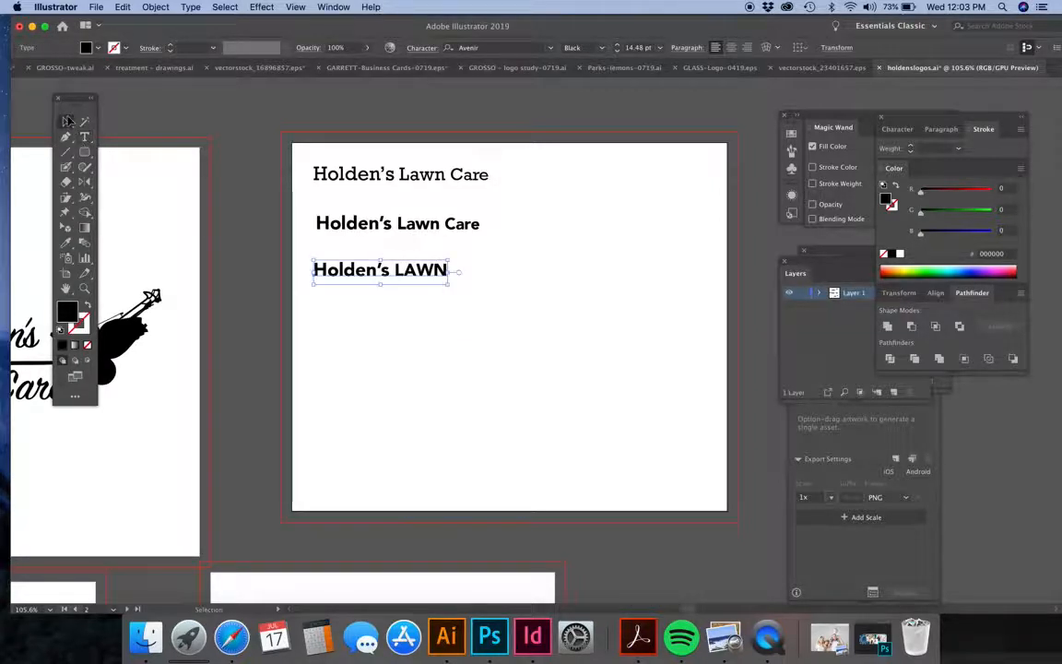
Duplicate the third line, replace the copy's text with "CARE", and fit it directly beneath "LAWN".
drag(414, 274, 414, 293)
double_click(414, 292)
key(super+a)
text(CARE)
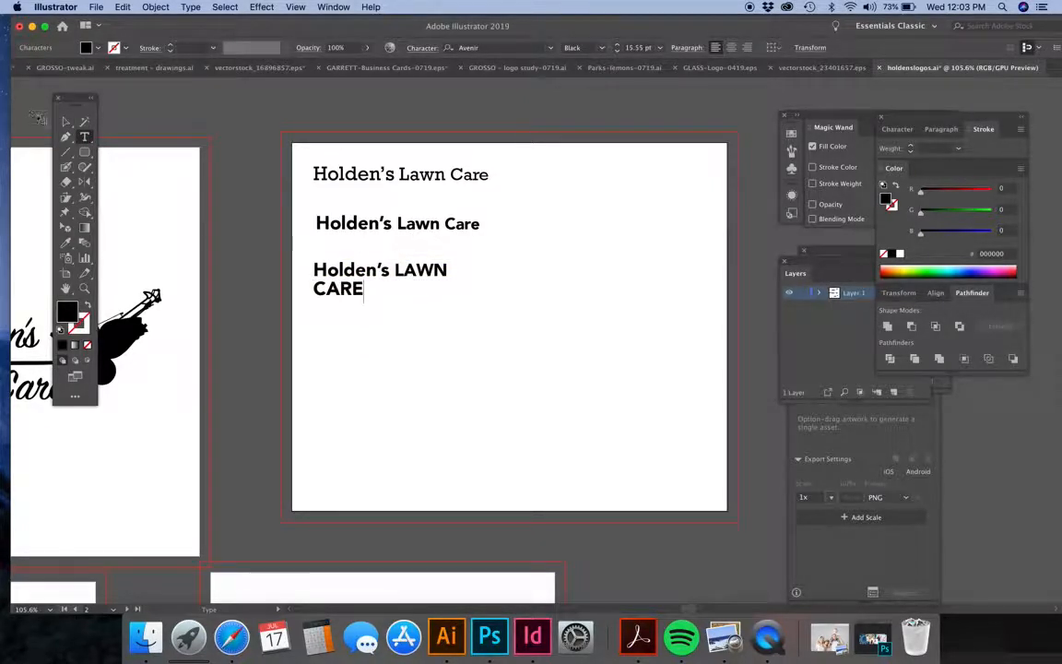
click(63, 122)
drag(341, 289, 450, 306)
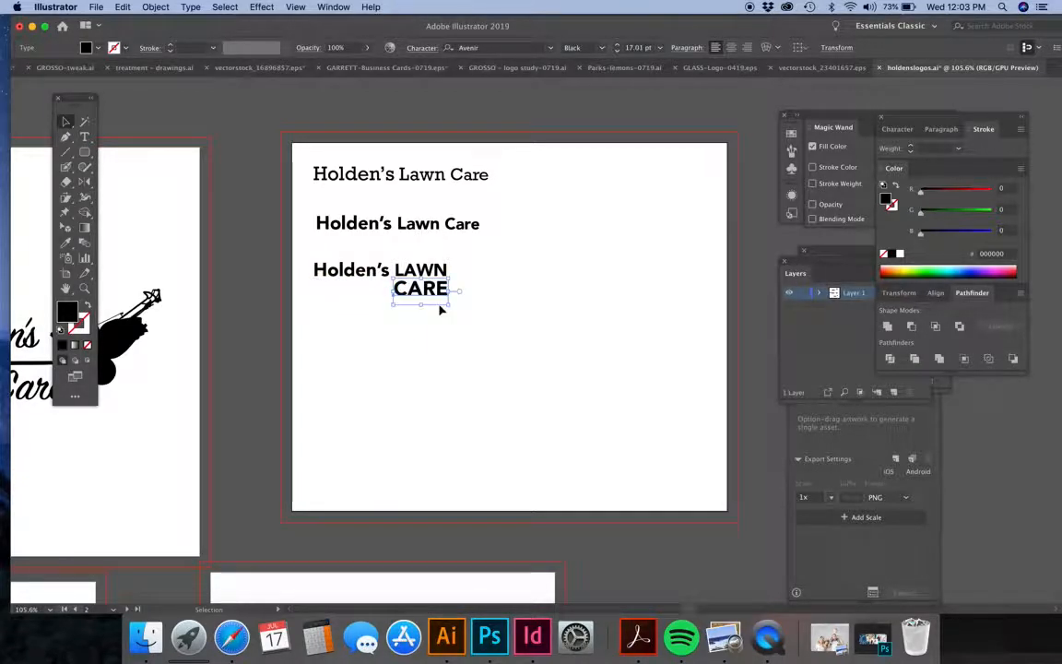
Shift the "Holden's LAWN" and "CARE" texts together slightly to the right, removing the stray copy.
drag(477, 255, 275, 327)
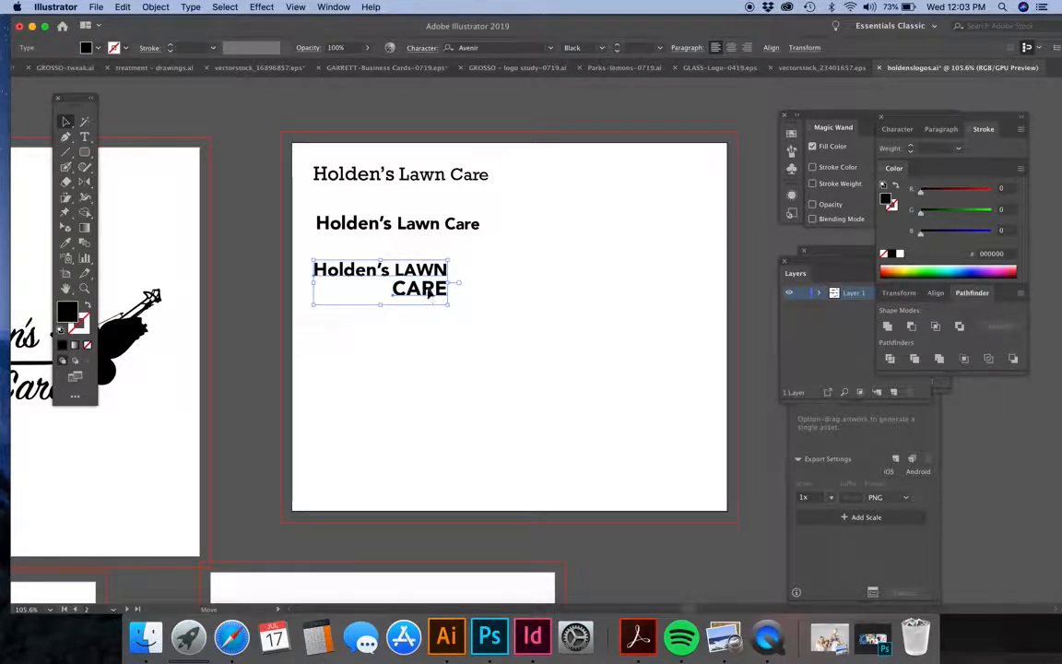
drag(421, 291, 436, 290)
click(525, 301)
drag(609, 293, 616, 293)
key(Delete)
Scale "CARE" down to about 16.27 pt to match the width of "LAWN" above it.
click(442, 287)
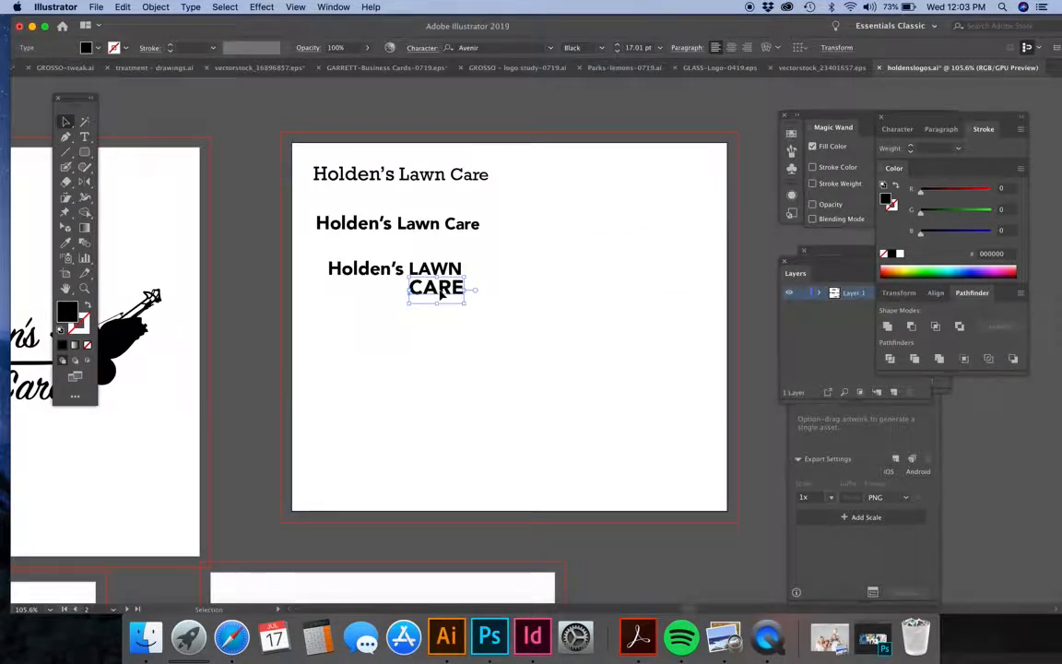
drag(463, 290, 461, 290)
scroll(462, 290, up, 6)
scroll(458, 298, down, 4)
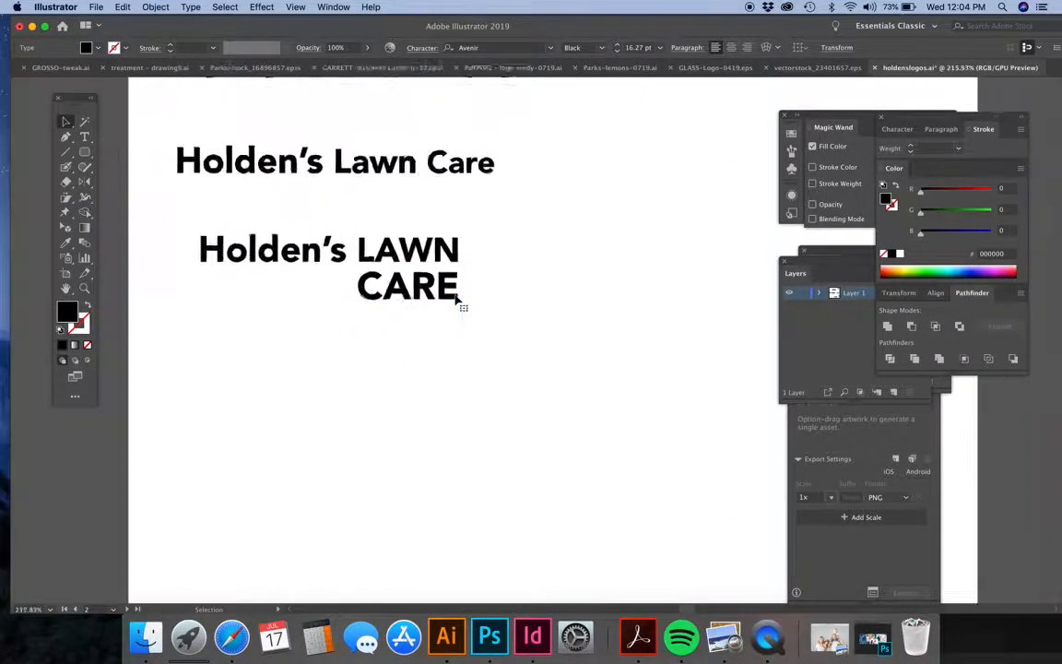
Review the script and serif logo layouts across the other artboards, checking the script "Lawn Care" text beneath the tractor.
scroll(463, 297, down, 3)
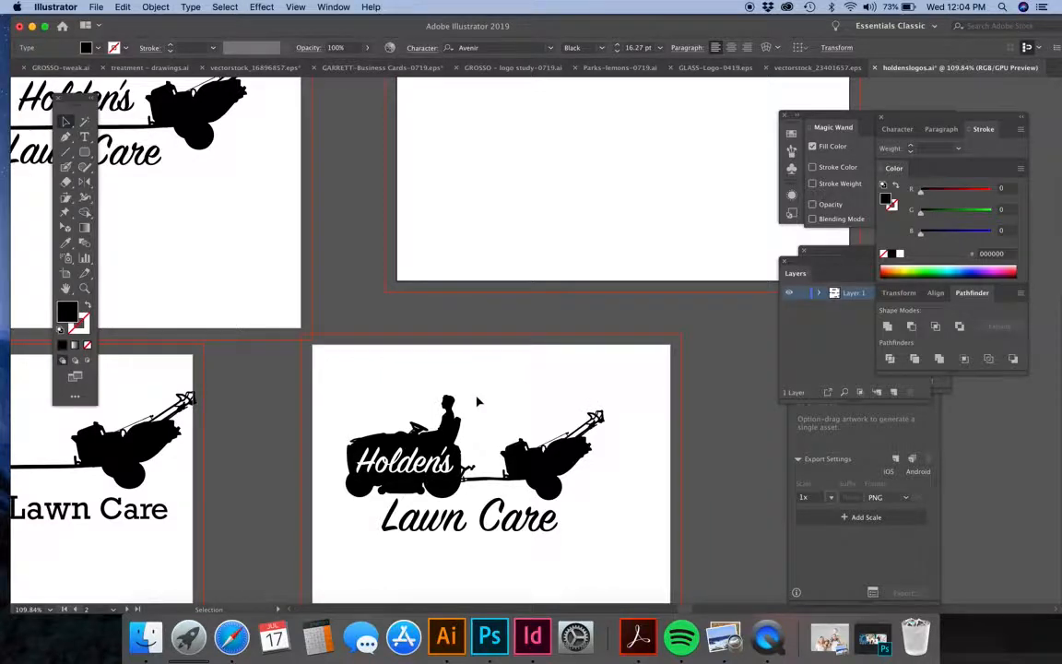
scroll(476, 401, down, 3)
scroll(450, 340, down, 1)
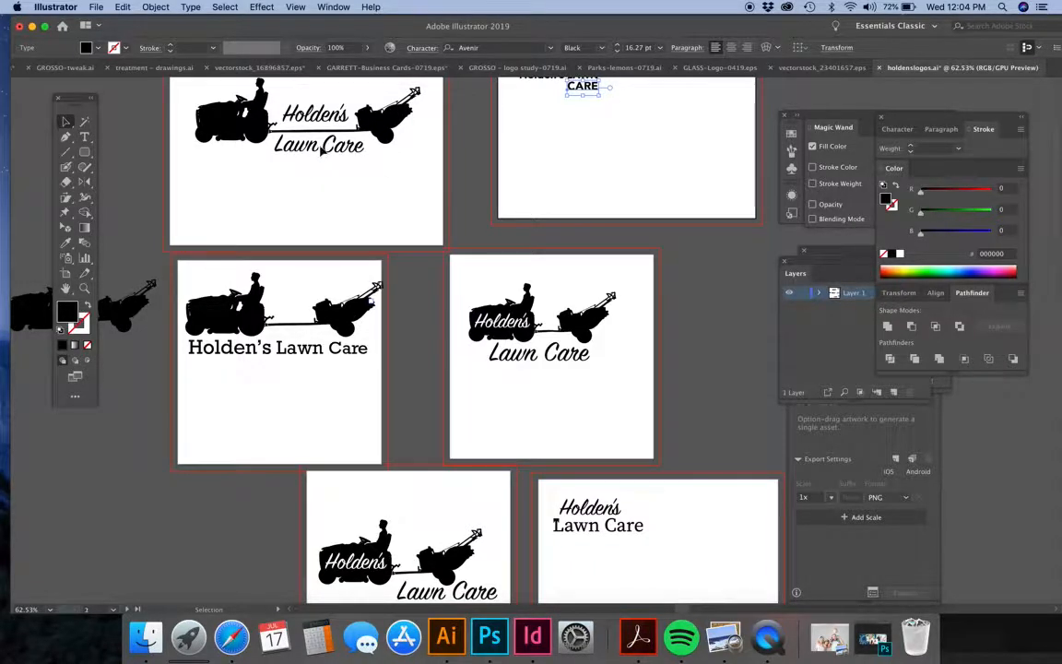
click(318, 150)
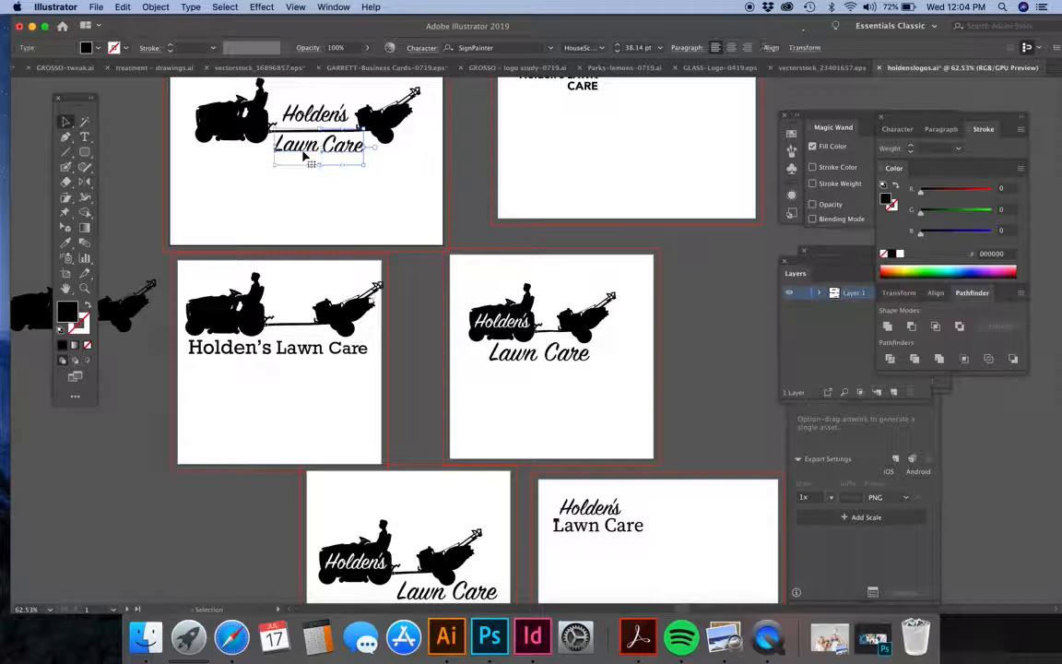
shift+click(337, 117)
click(301, 180)
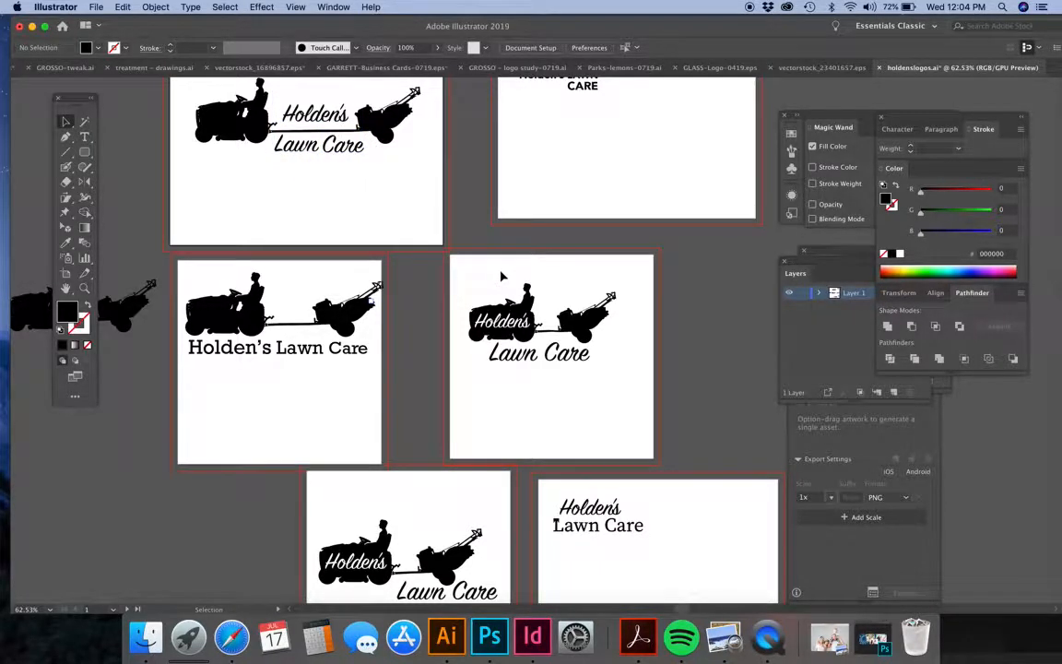
scroll(503, 275, down, 3)
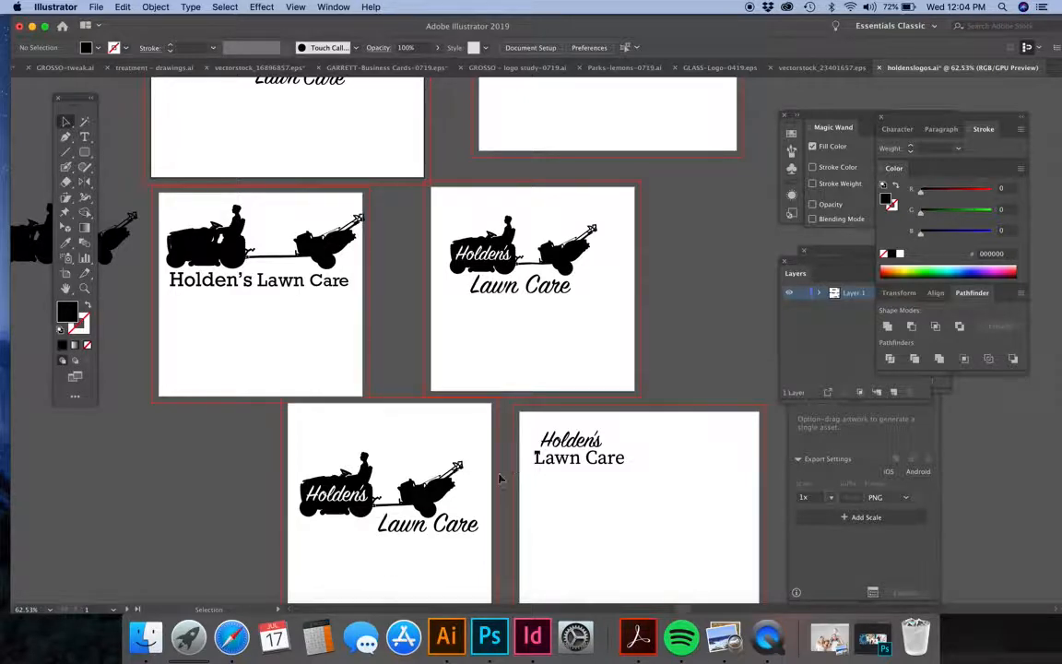
scroll(553, 332, up, 6)
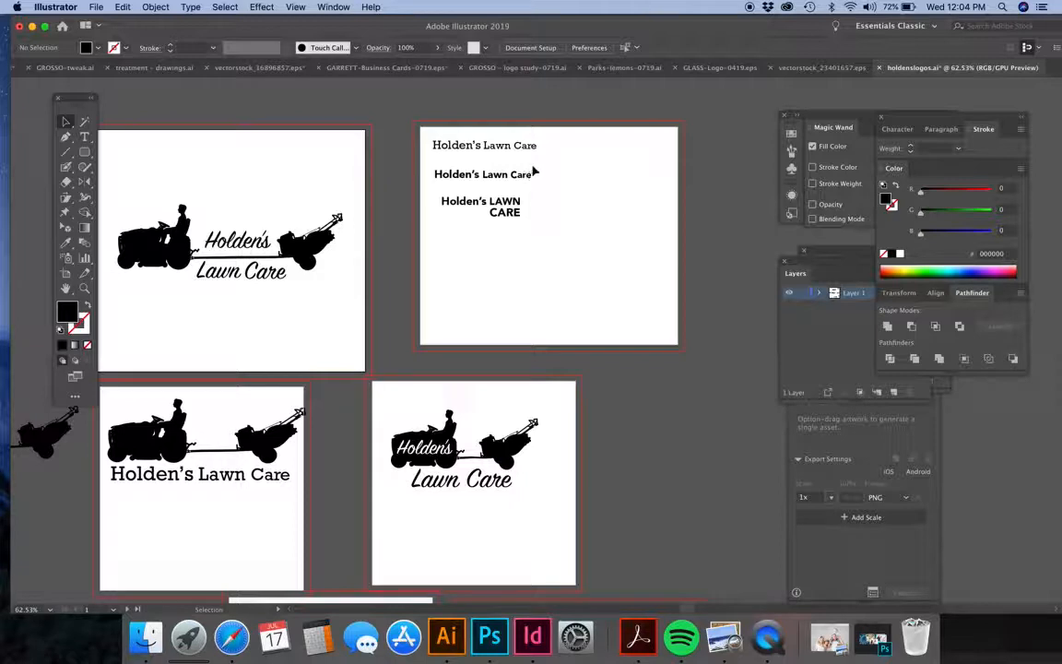
Duplicate the stacked "Holden's LAWN" and "CARE" texts directly below the original on the wordmark artboard.
scroll(517, 230, up, 5)
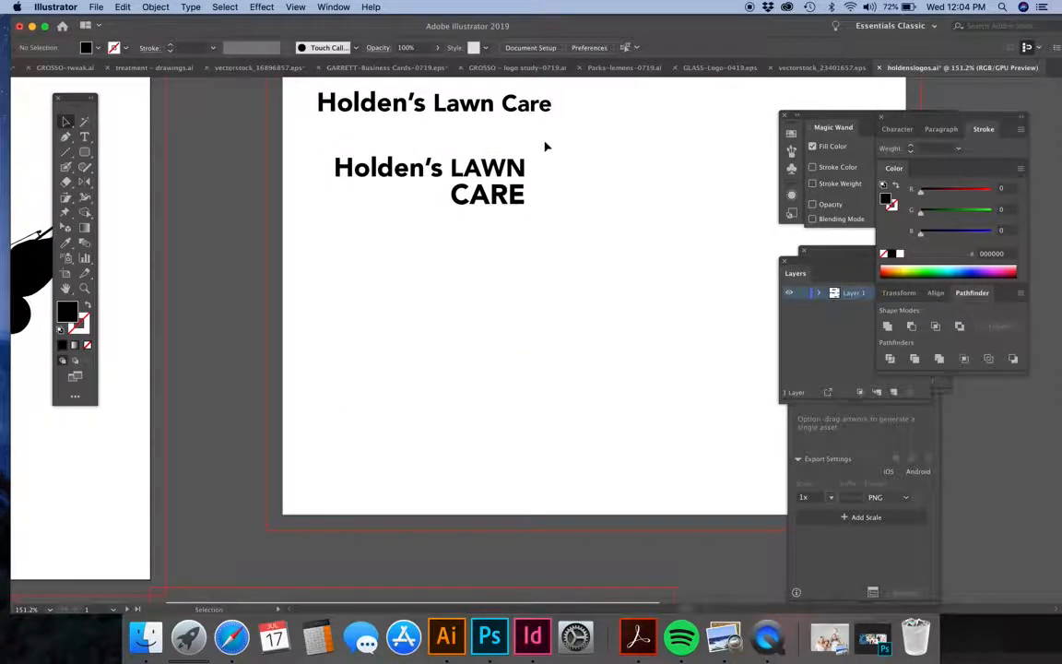
click(393, 174)
drag(392, 174, 394, 282)
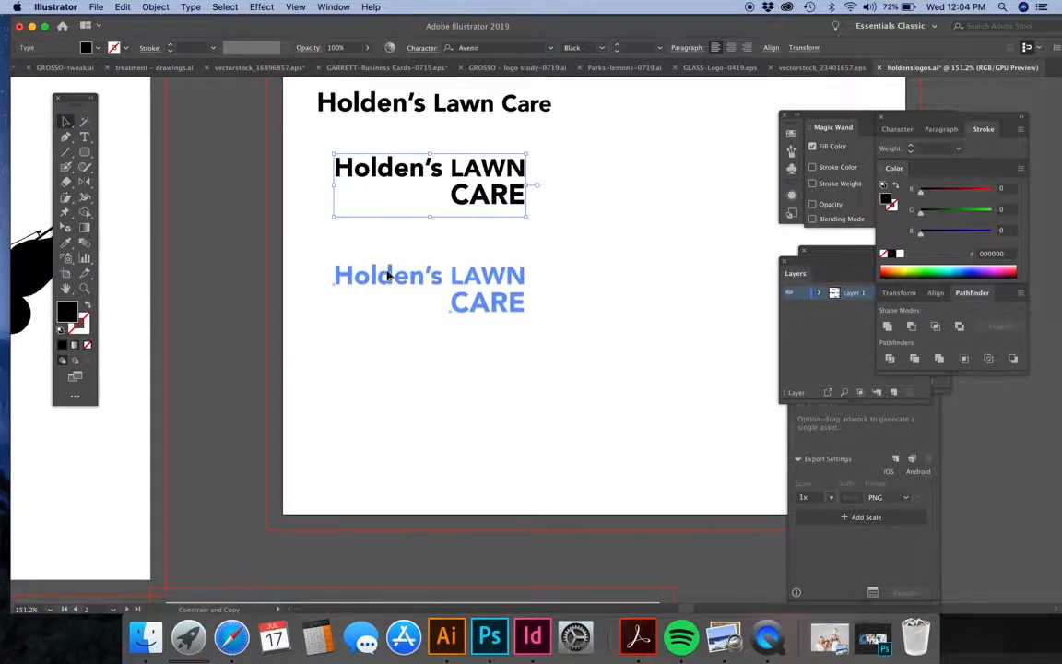
click(631, 304)
click(405, 288)
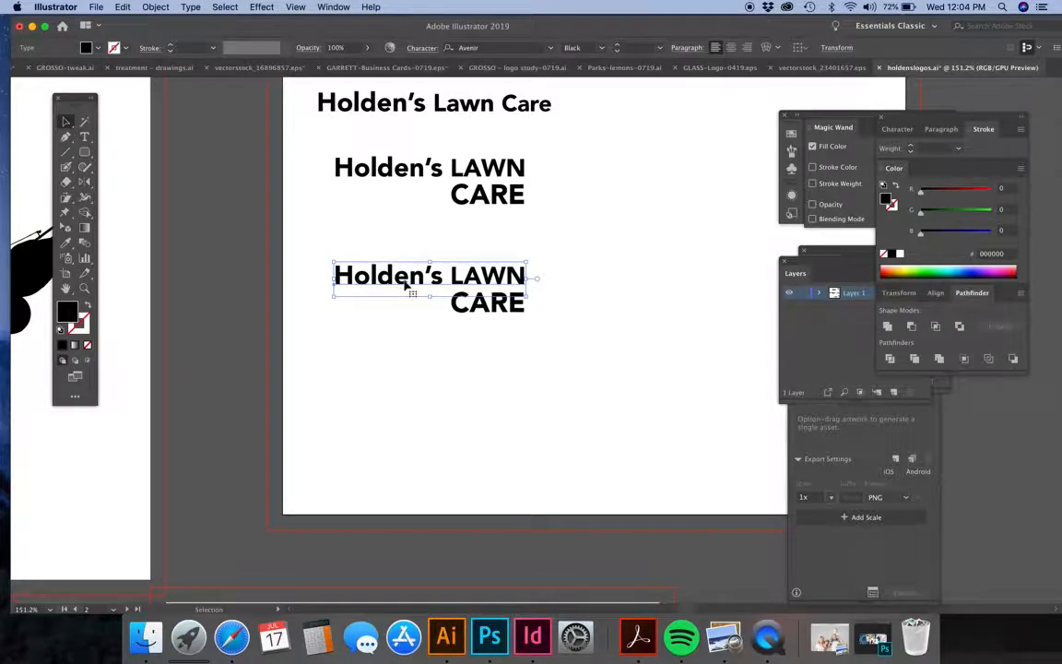
double_click(407, 282)
double_click(445, 275)
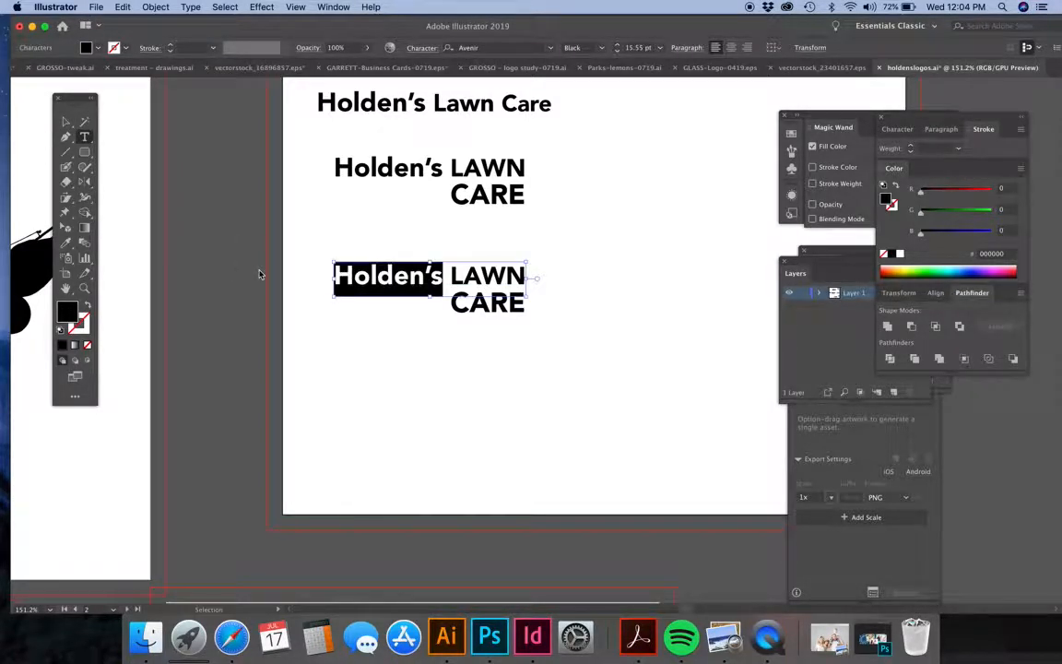
click(903, 131)
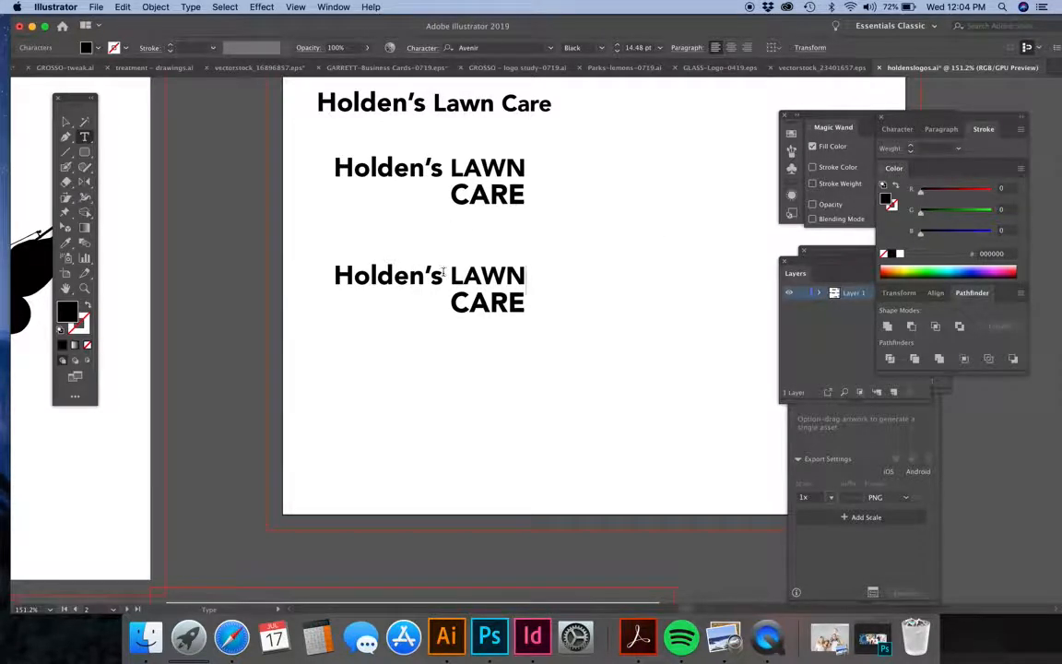
drag(444, 273, 262, 272)
scroll(360, 263, left, 5)
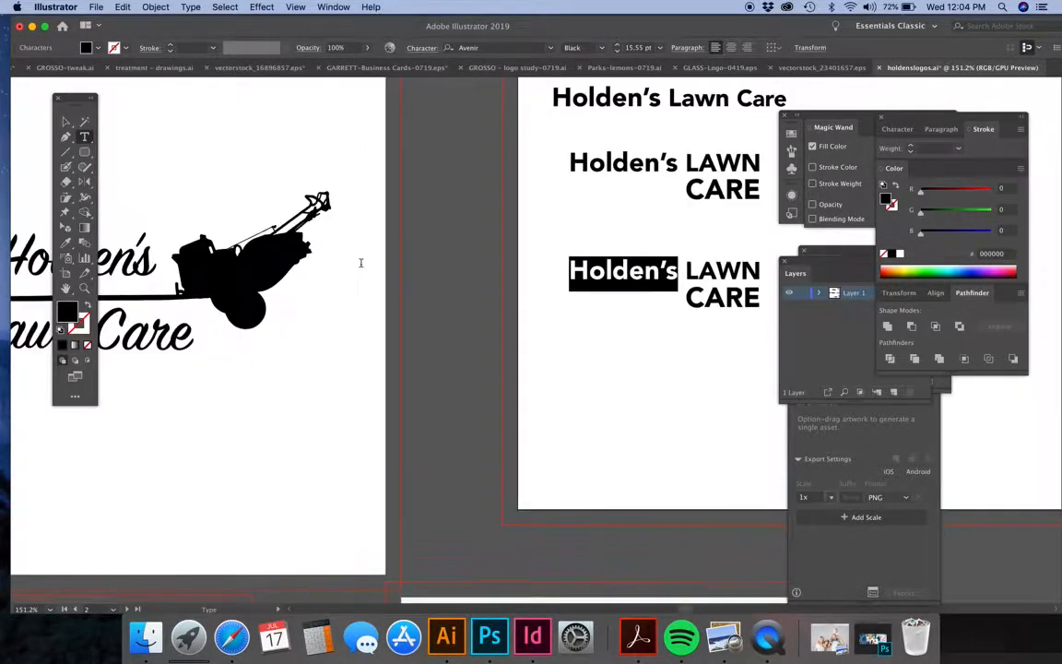
scroll(360, 264, down, 5)
scroll(361, 263, left, 3)
click(64, 123)
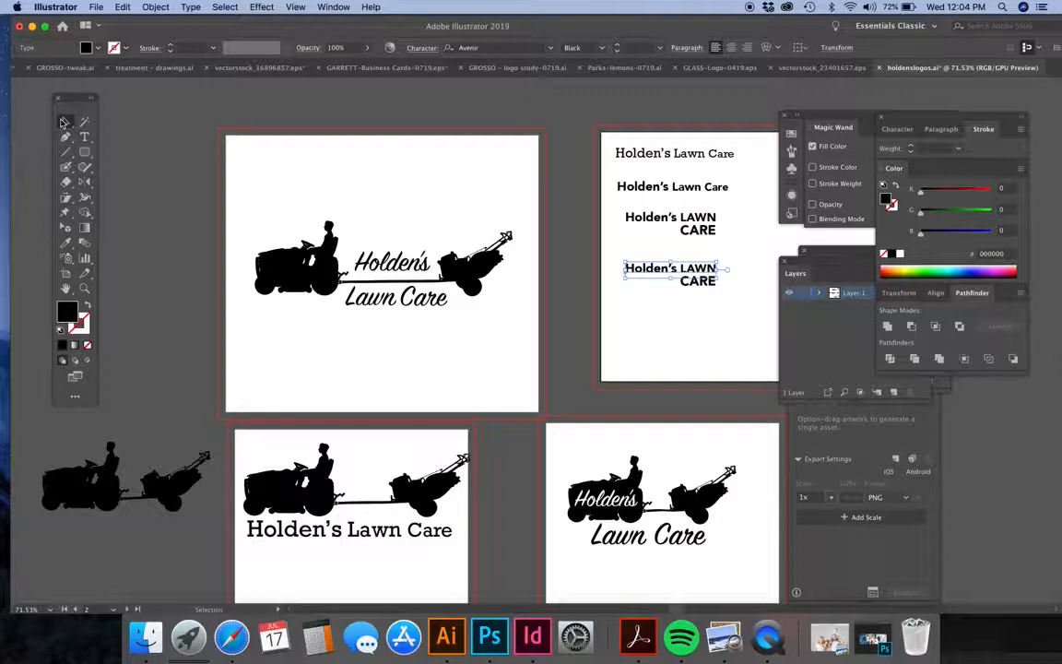
Shrink the logo with "Holden's" inside the tractor to about 1.39 in wide near its artboard's upper-left corner, and duplicate it directly beneath.
scroll(644, 509, down, 5)
scroll(644, 509, right, 3)
scroll(644, 510, up, 7)
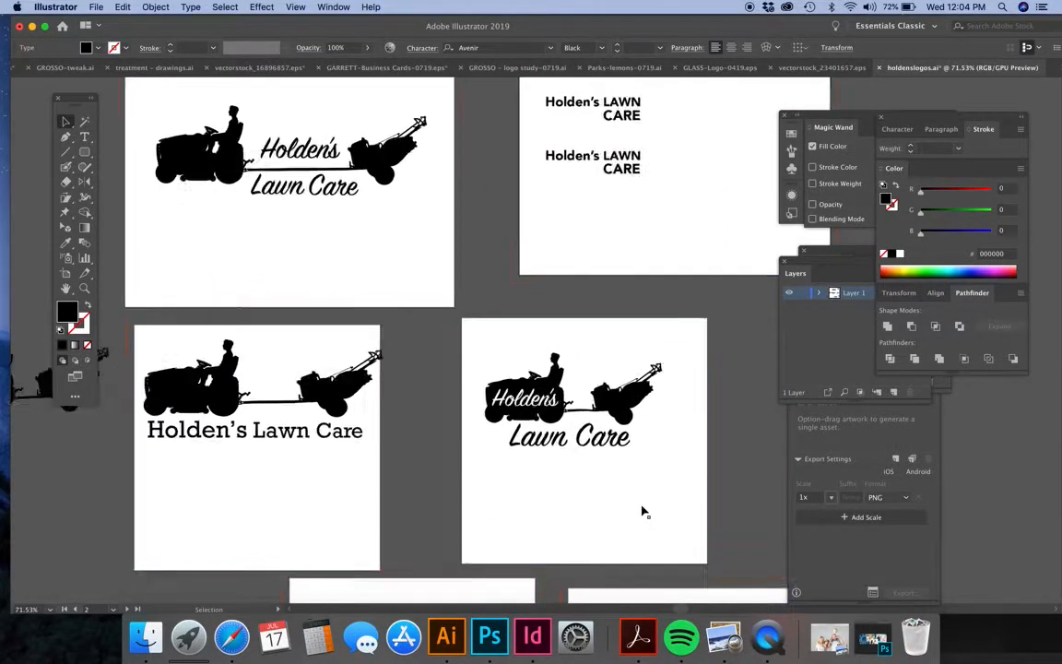
drag(325, 163, 671, 422)
drag(682, 315, 547, 319)
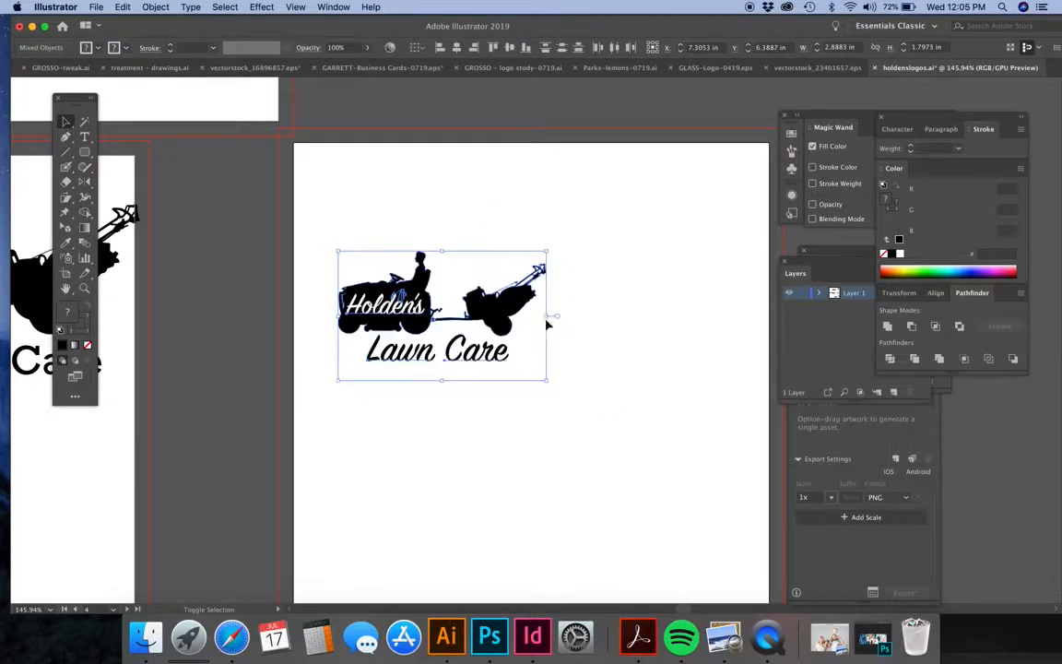
drag(426, 283, 403, 188)
drag(456, 227, 527, 353)
drag(557, 156, 254, 478)
drag(525, 288, 473, 289)
drag(439, 241, 440, 227)
click(557, 194)
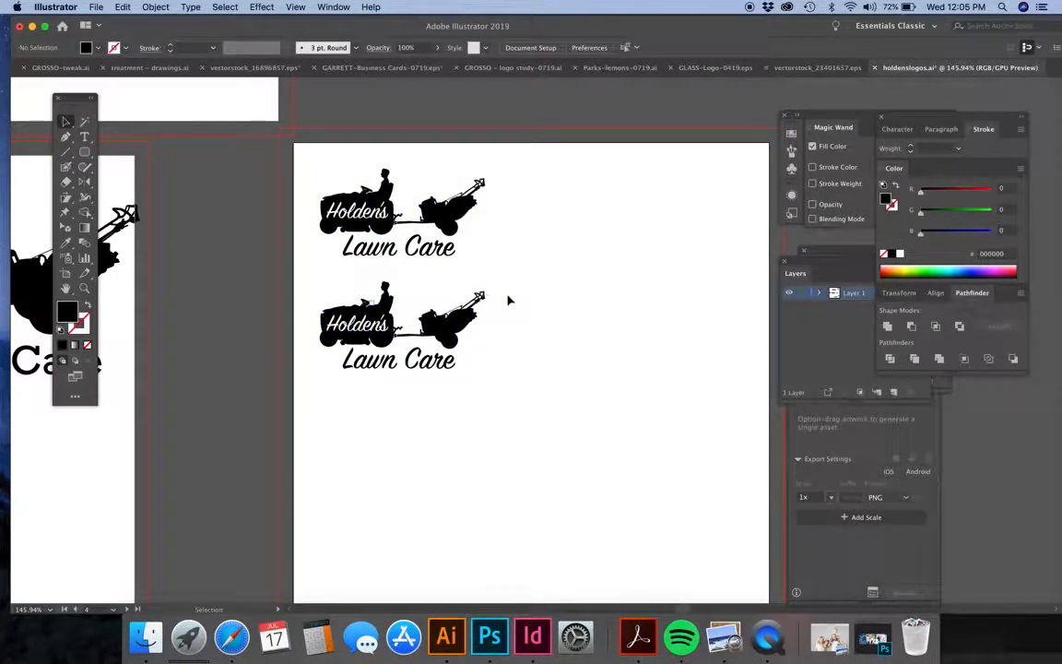
Delete the script "Lawn Care" text from the lower copy of the tractor logo.
drag(523, 278, 312, 402)
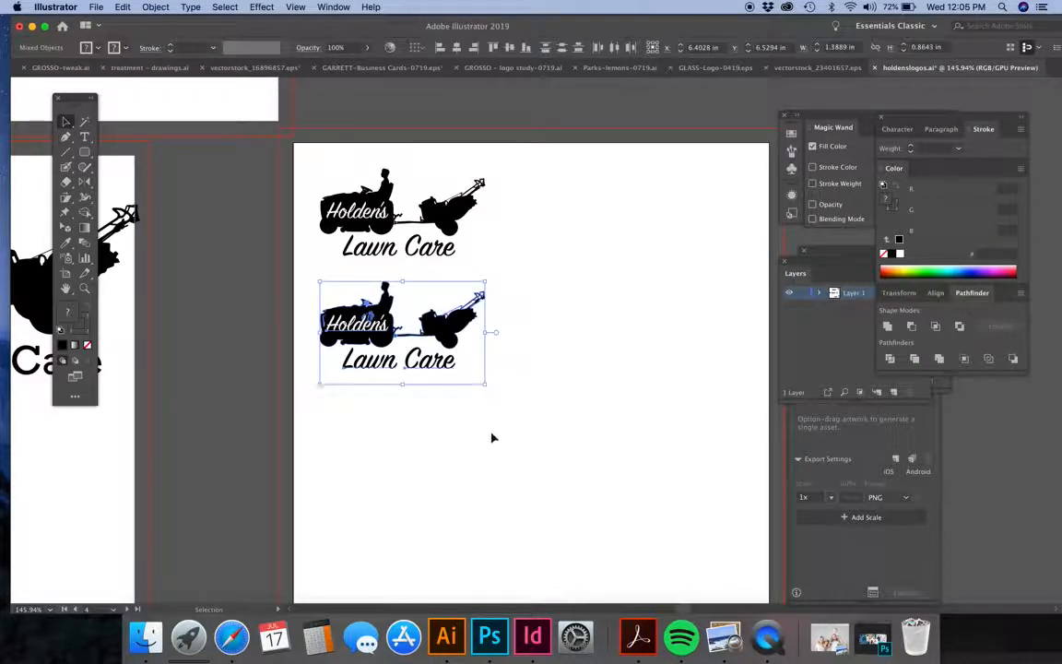
click(495, 357)
drag(468, 358, 335, 393)
key(Delete)
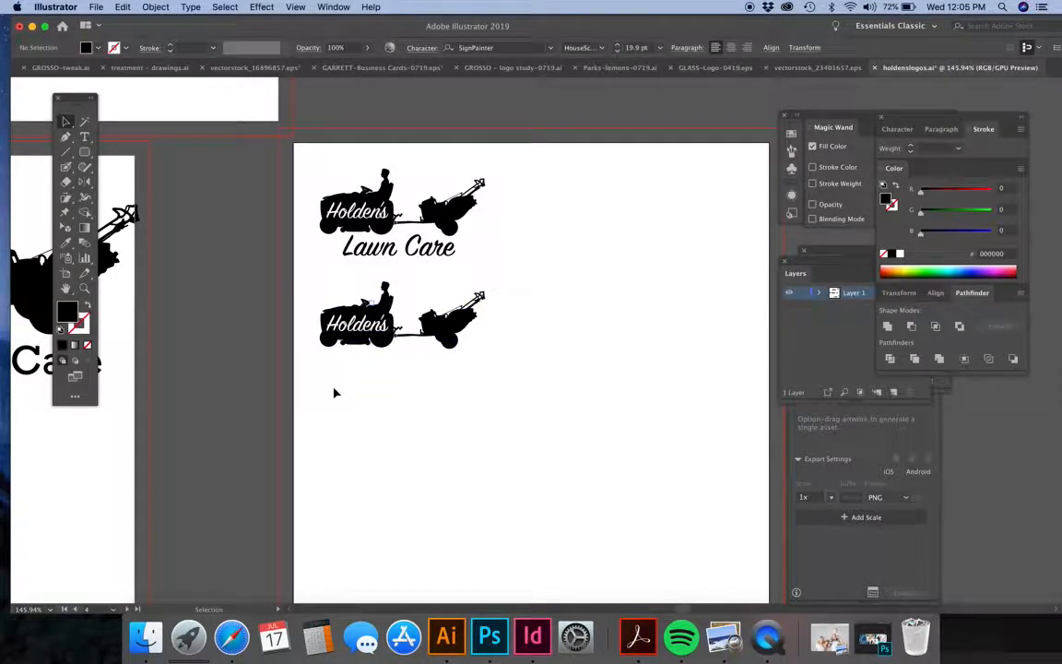
Add the text "LAWN CARE" in Avenir Black and enlarge it to fit closely beneath the lower tractor.
click(84, 138)
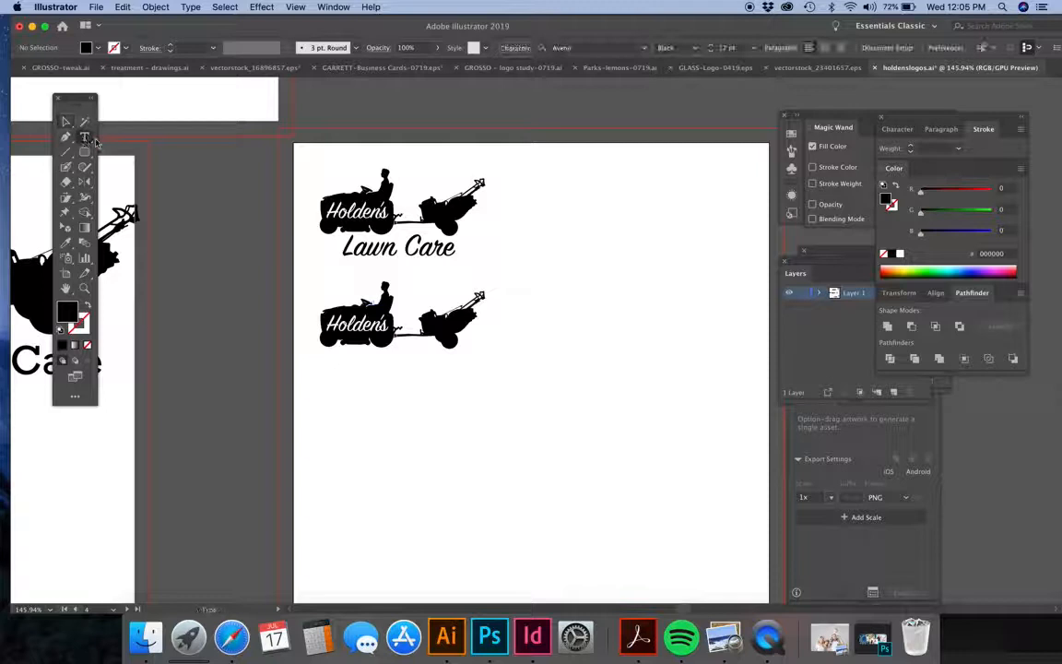
click(319, 380)
text(LAWN CARE)
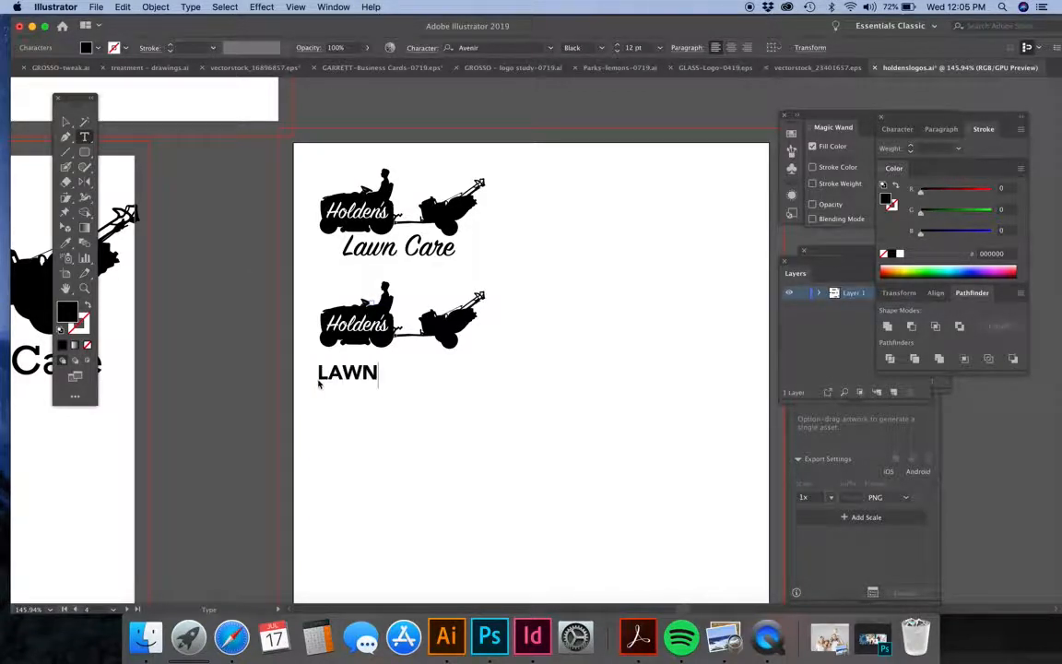
click(65, 121)
drag(409, 374, 461, 378)
click(516, 284)
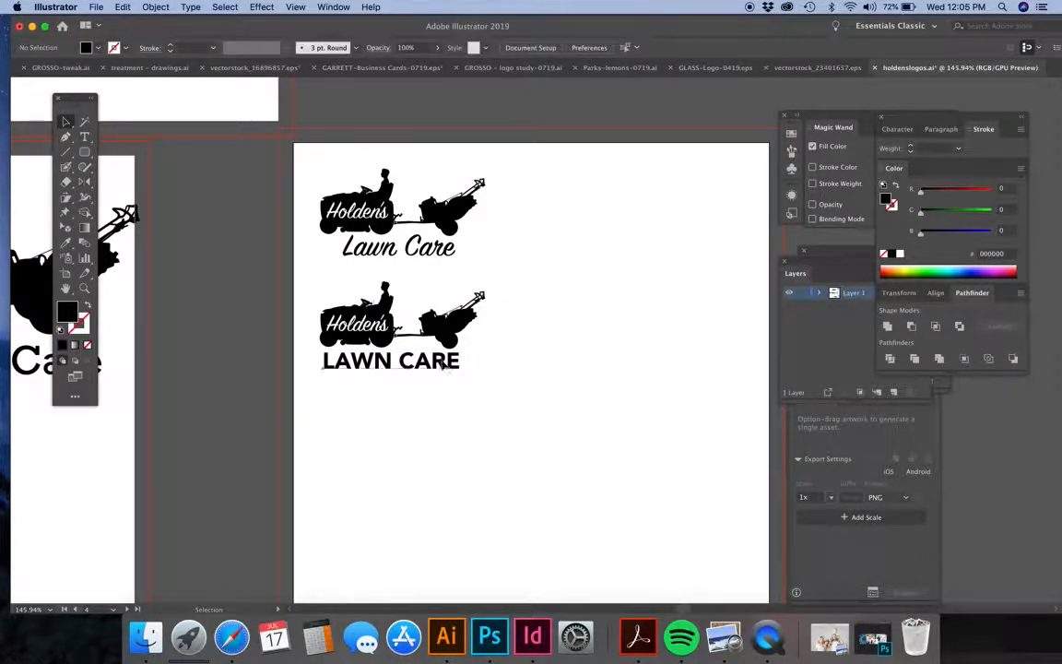
Duplicate the second tractor logo together with its "LAWN CARE" text straight below as a third version.
click(406, 359)
shift+click(406, 318)
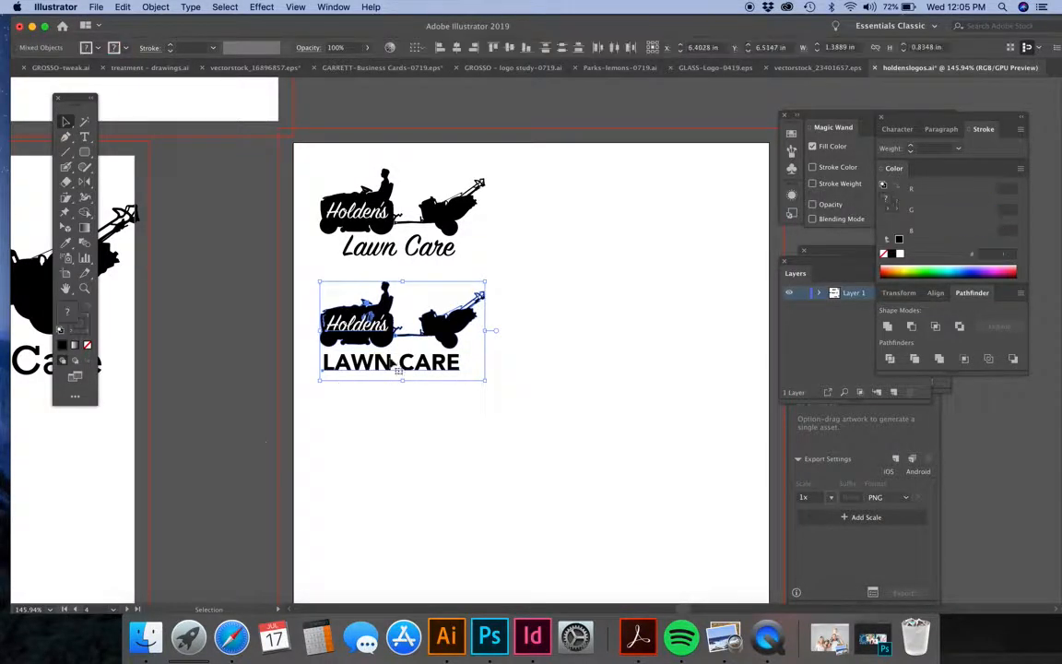
drag(398, 336, 398, 450)
click(568, 384)
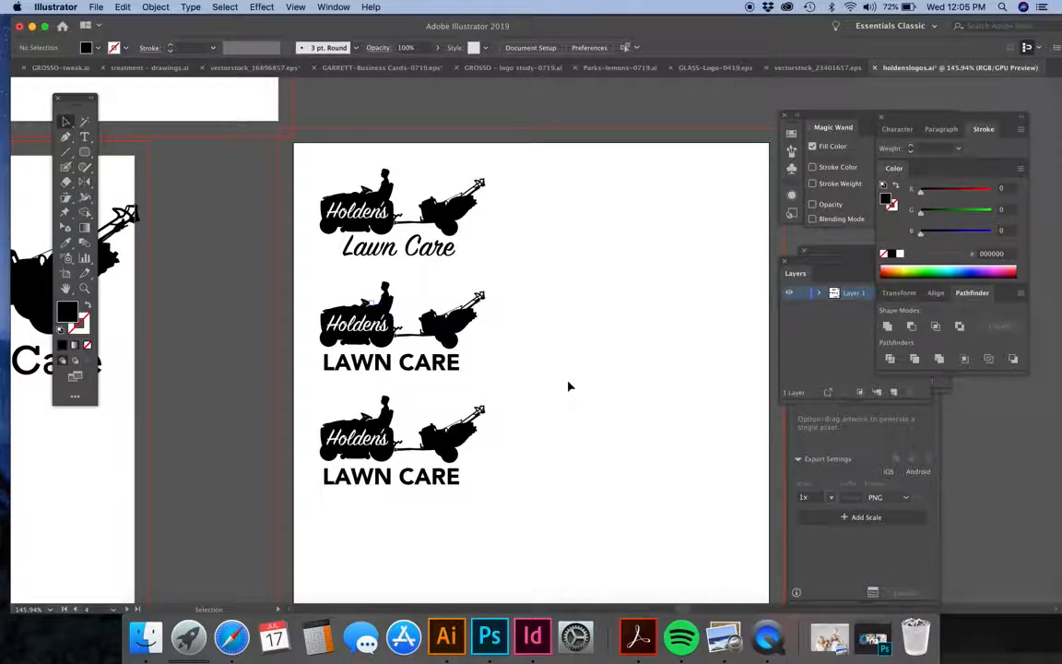
Ungroup the tractor artwork in the third logo.
click(470, 433)
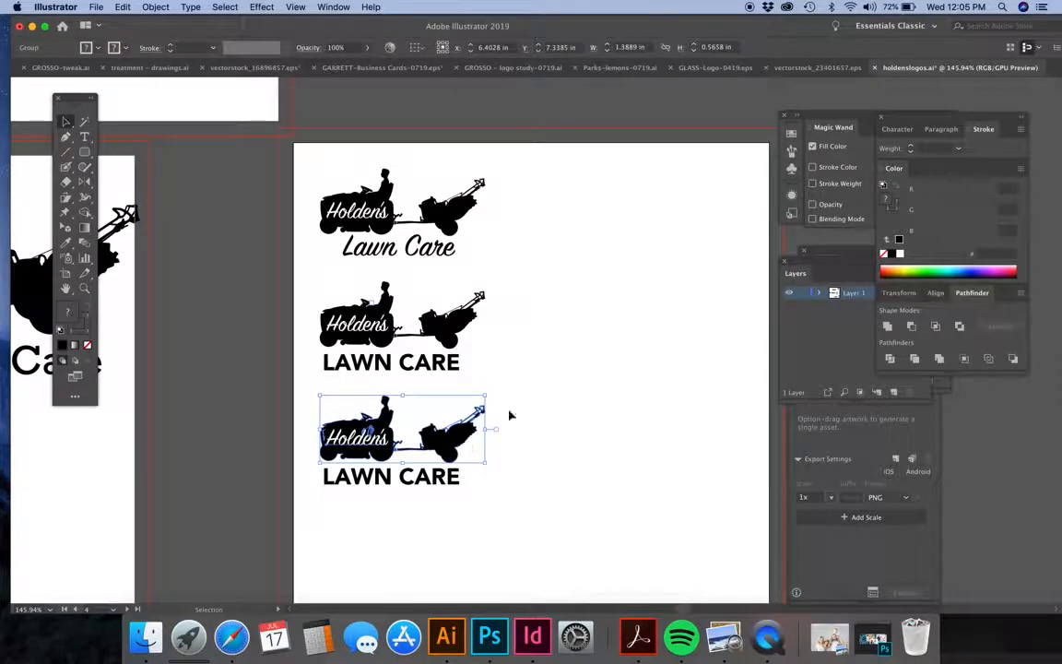
click(155, 6)
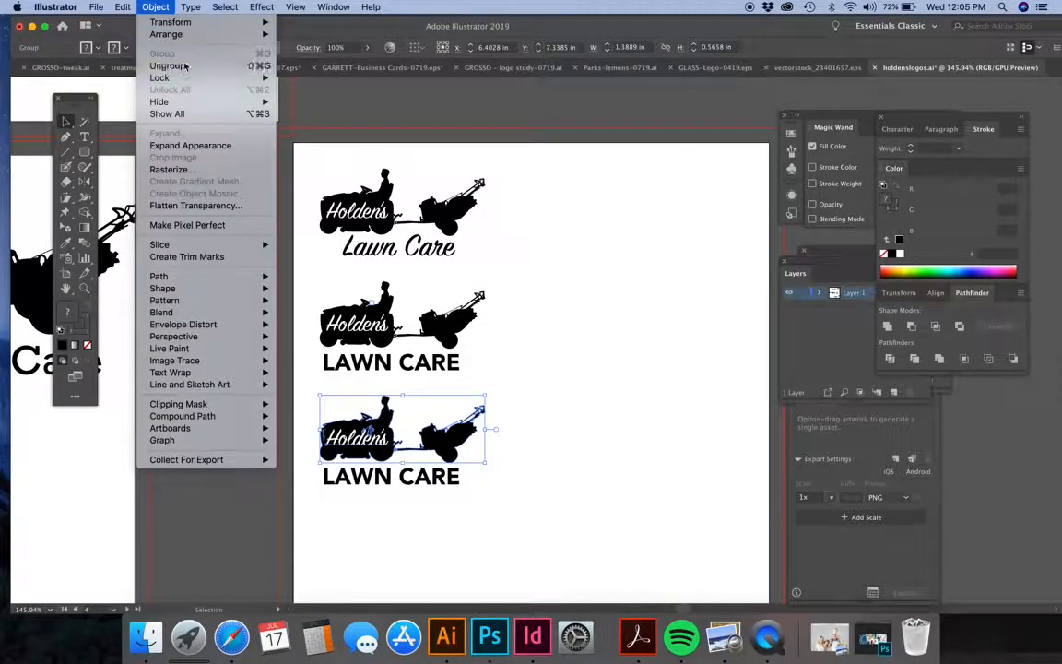
click(186, 67)
click(544, 441)
click(460, 441)
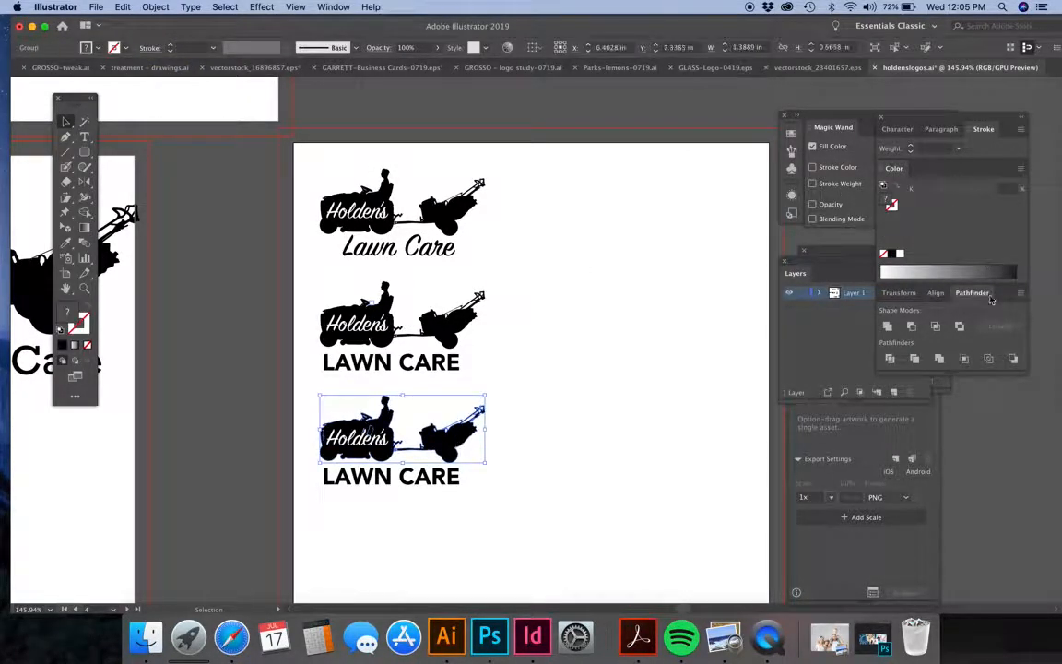
click(1021, 172)
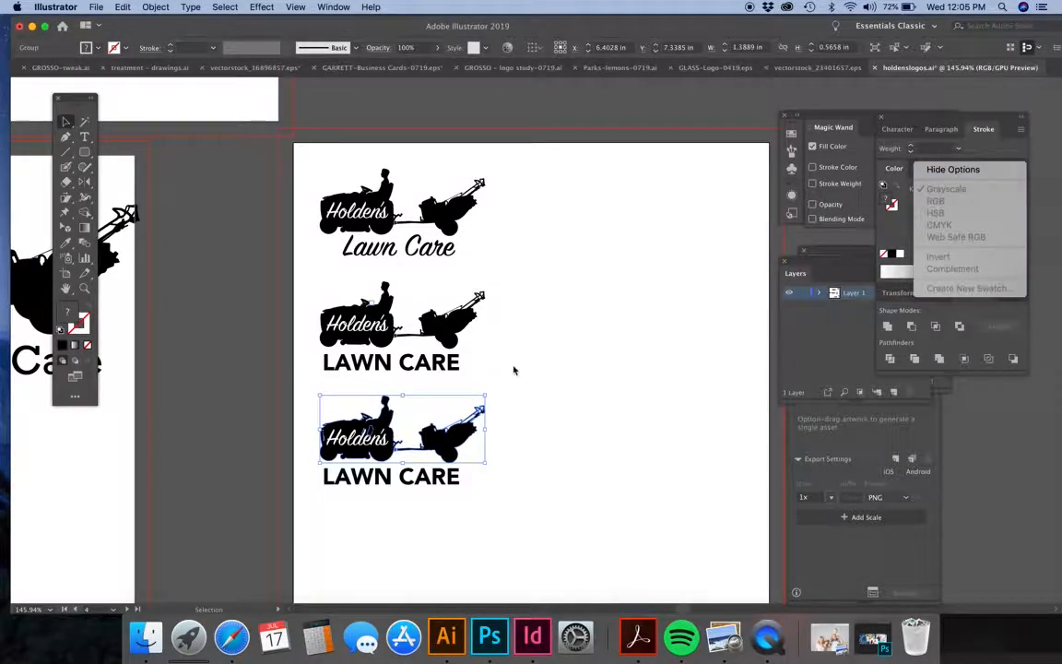
click(517, 383)
click(550, 448)
click(478, 435)
click(1020, 168)
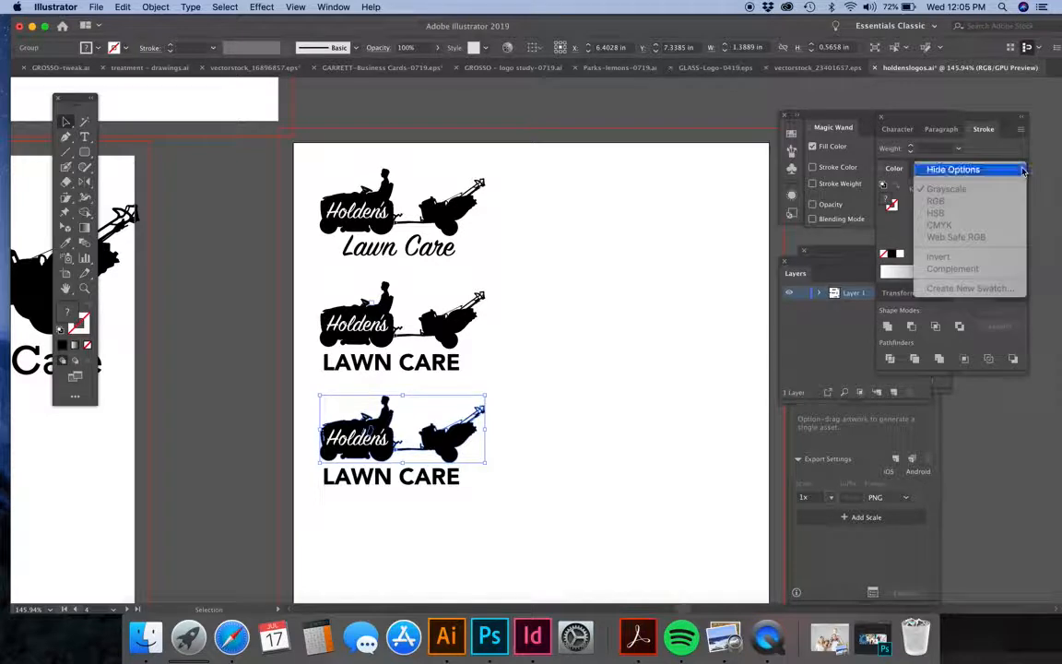
click(505, 442)
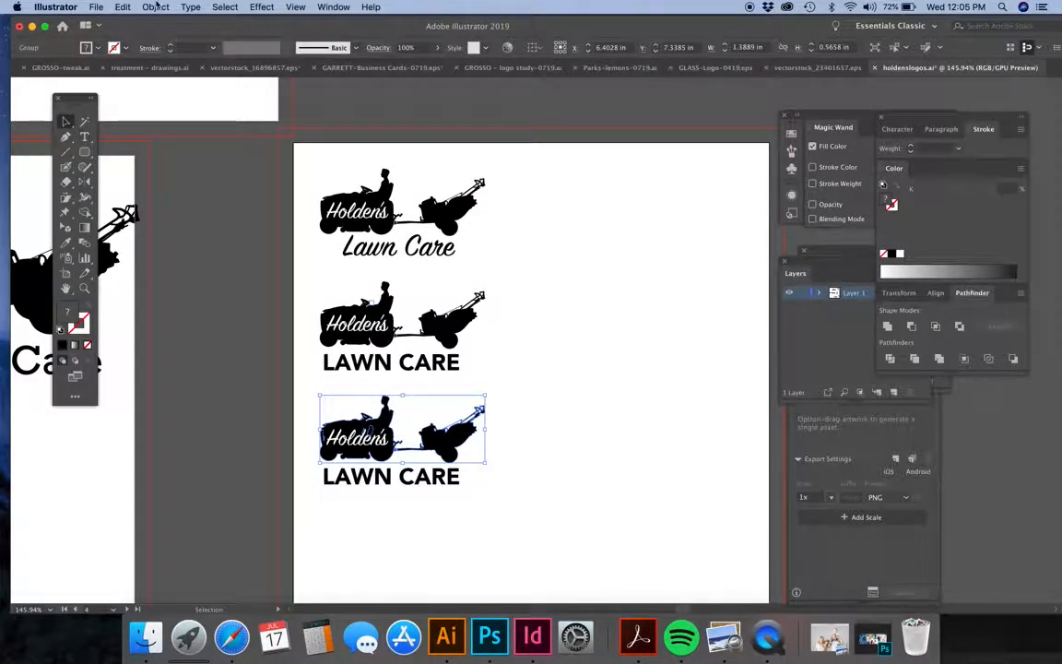
Ungroup the third logo's remaining tractor group once more to separate its shapes.
click(153, 8)
click(179, 65)
click(605, 369)
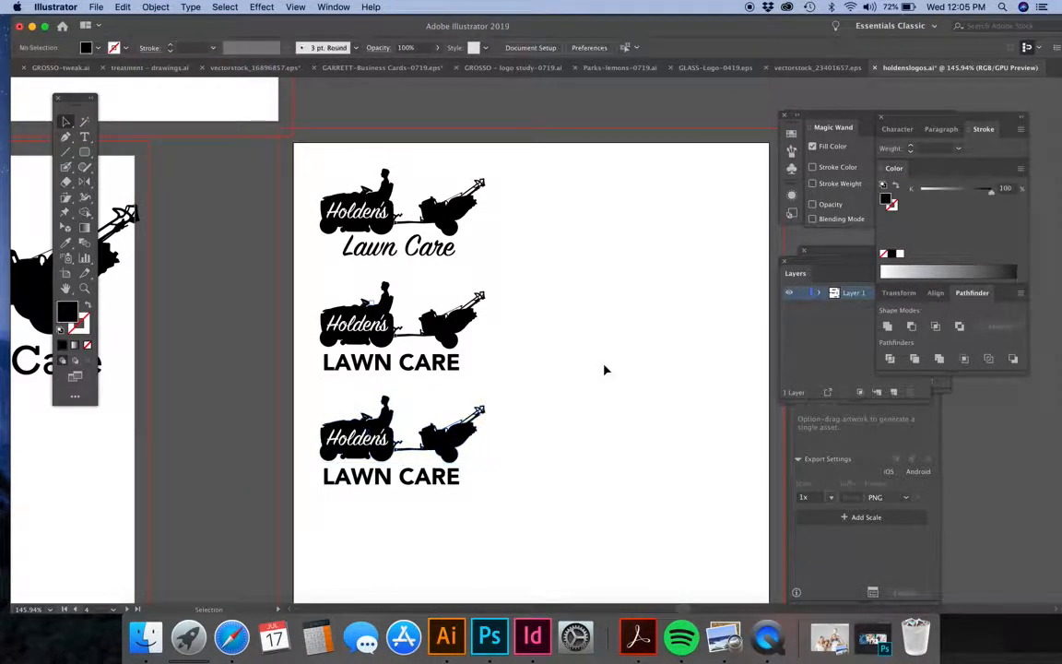
Switch the color of the third logo's tractor silhouette to CMYK and fill it with grass green.
click(470, 448)
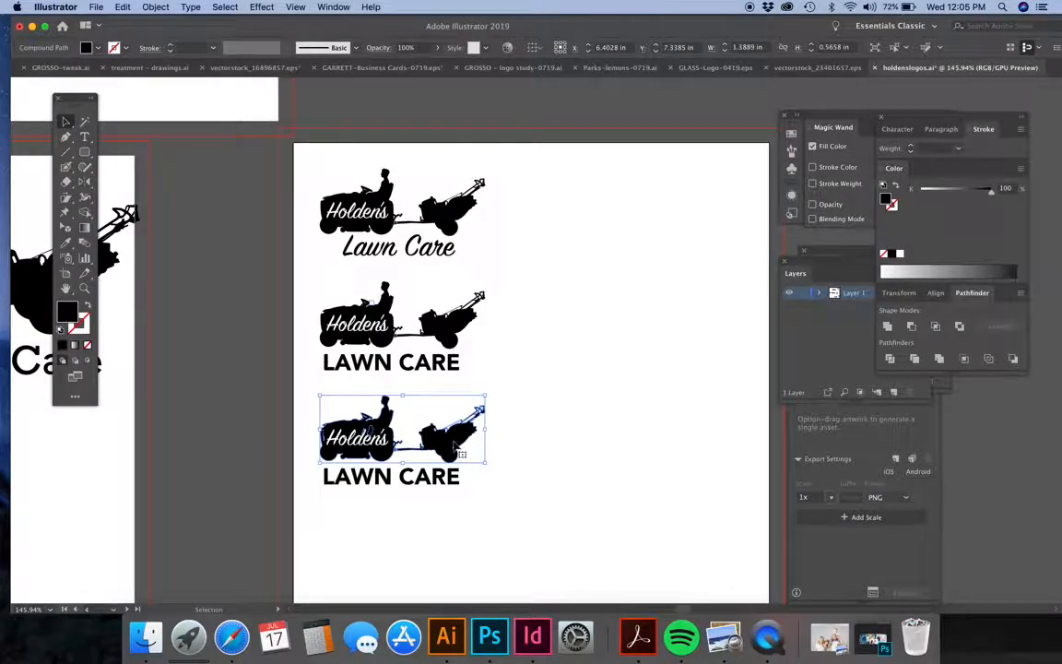
click(1020, 168)
click(1002, 225)
click(683, 409)
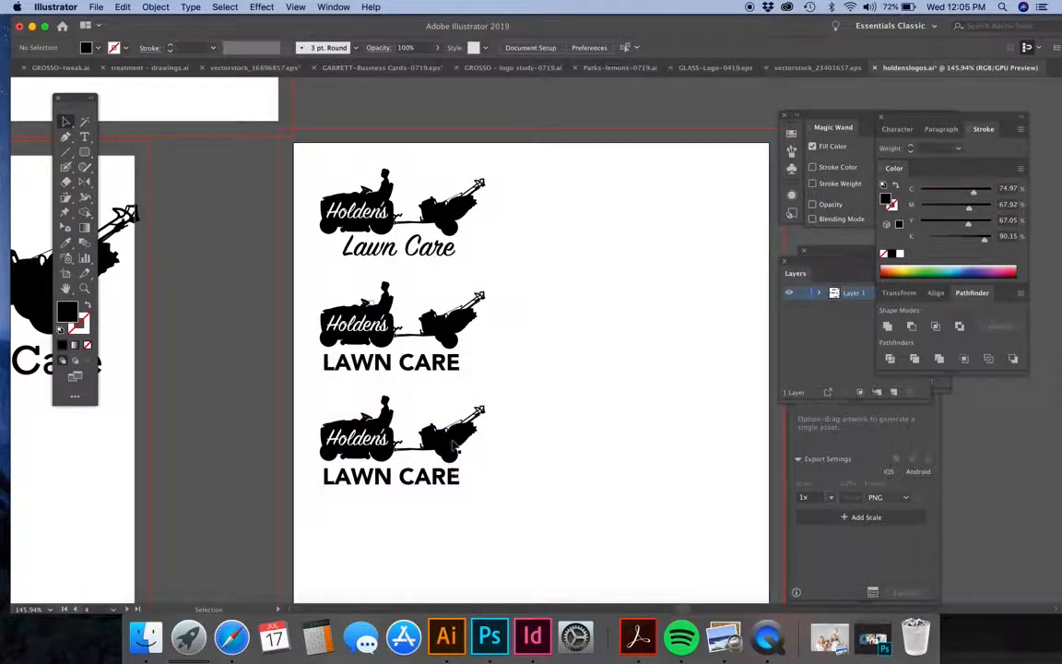
click(410, 410)
click(942, 265)
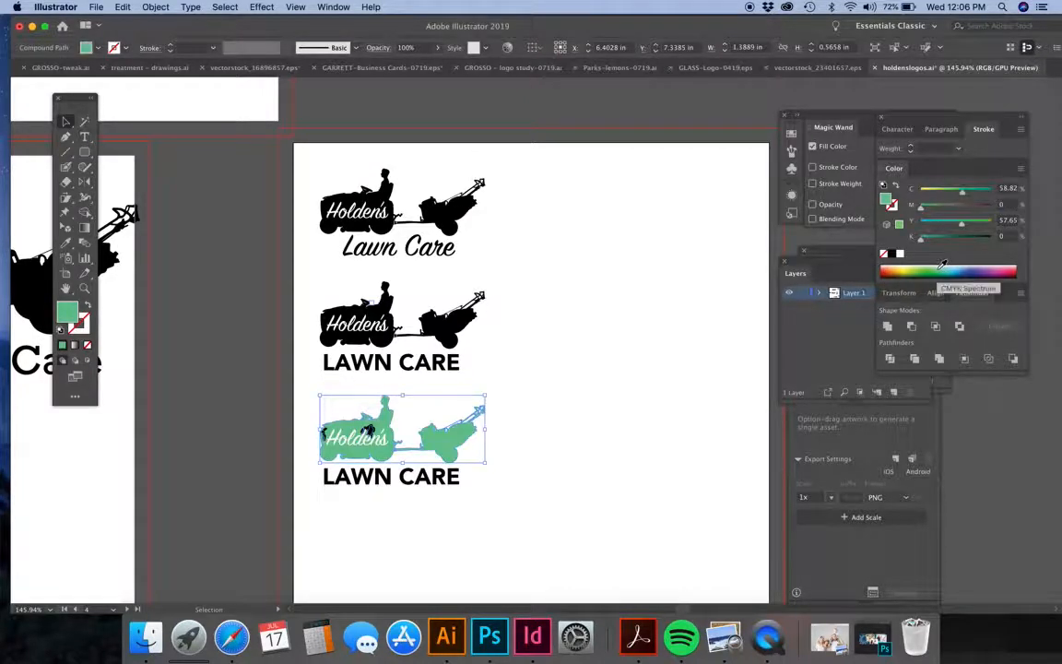
click(934, 265)
click(603, 371)
Examine the tractor artwork in the other logo versions and on the neighbouring artboards for comparison with the green third logo.
click(395, 319)
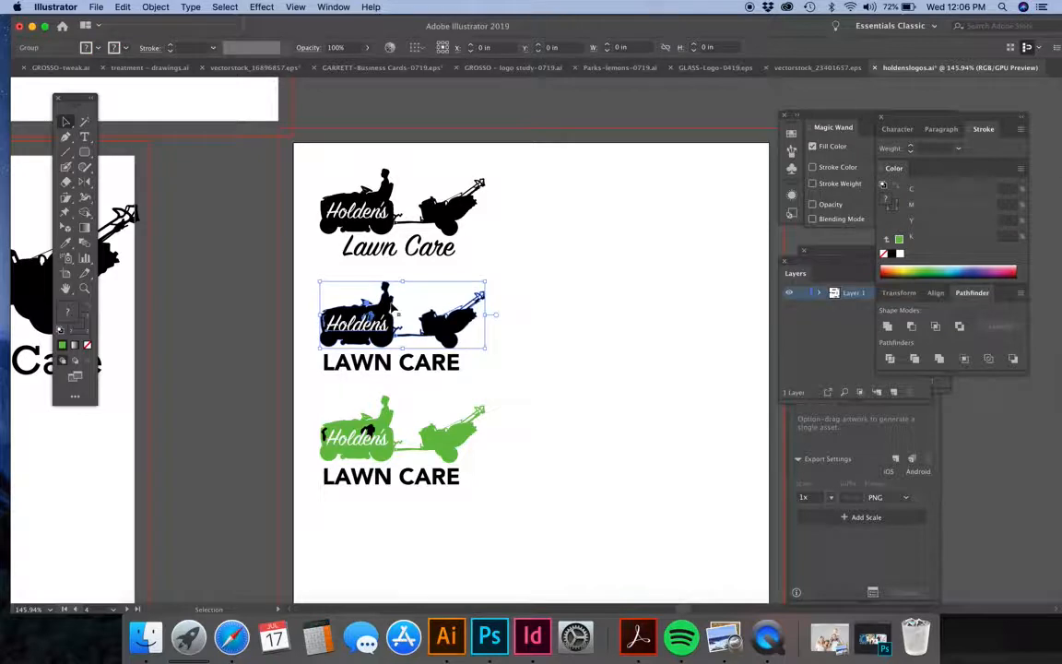
click(322, 229)
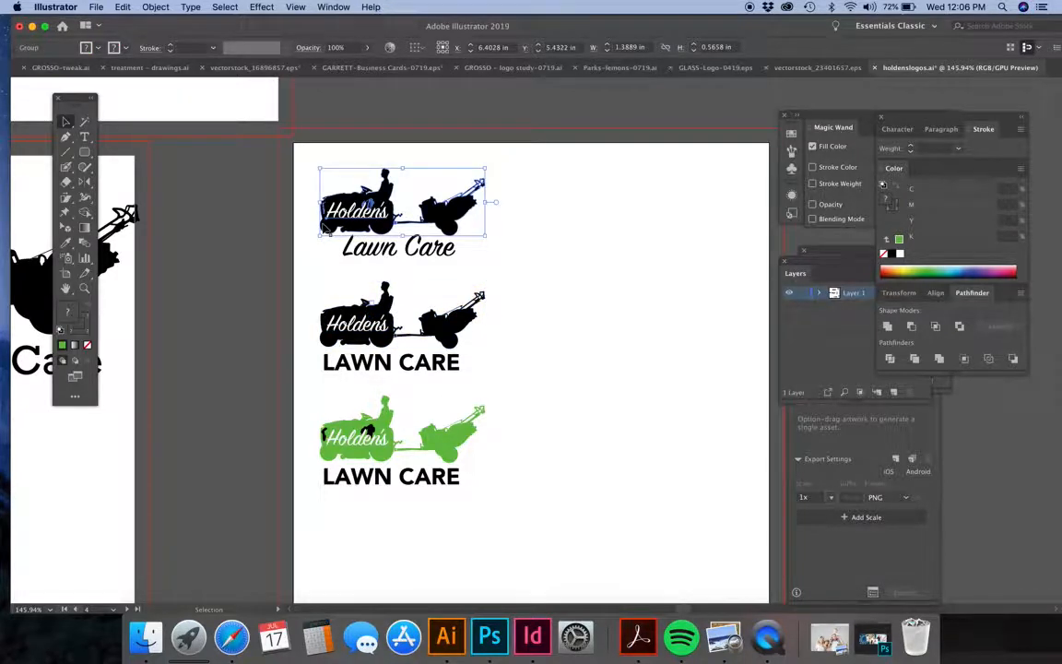
click(407, 342)
click(328, 309)
click(561, 334)
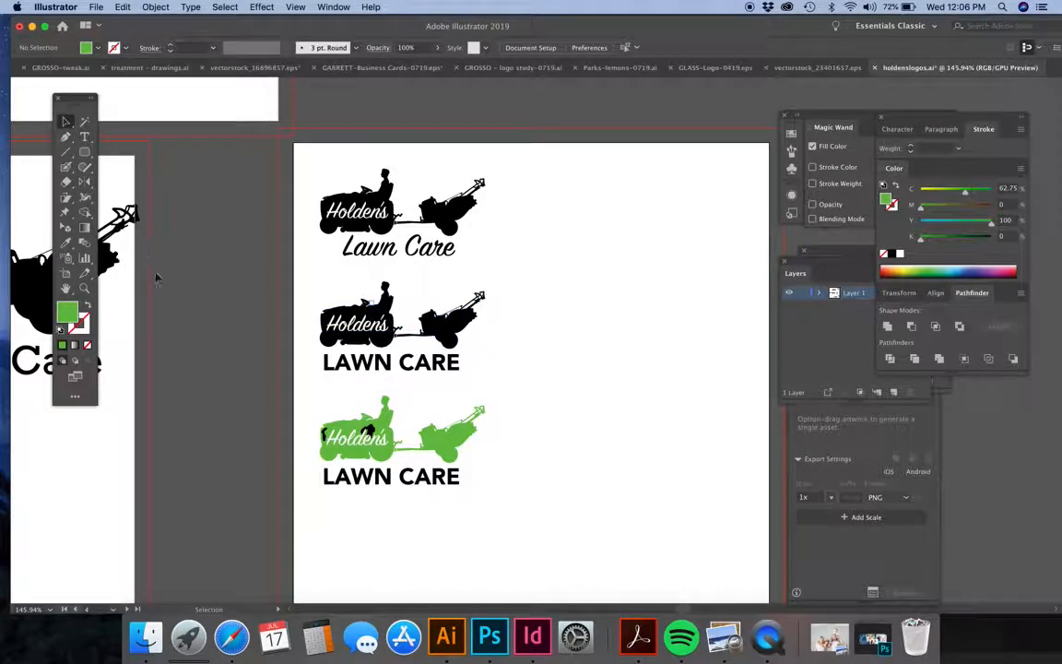
scroll(251, 350, left, 5)
scroll(251, 353, left, 3)
click(282, 312)
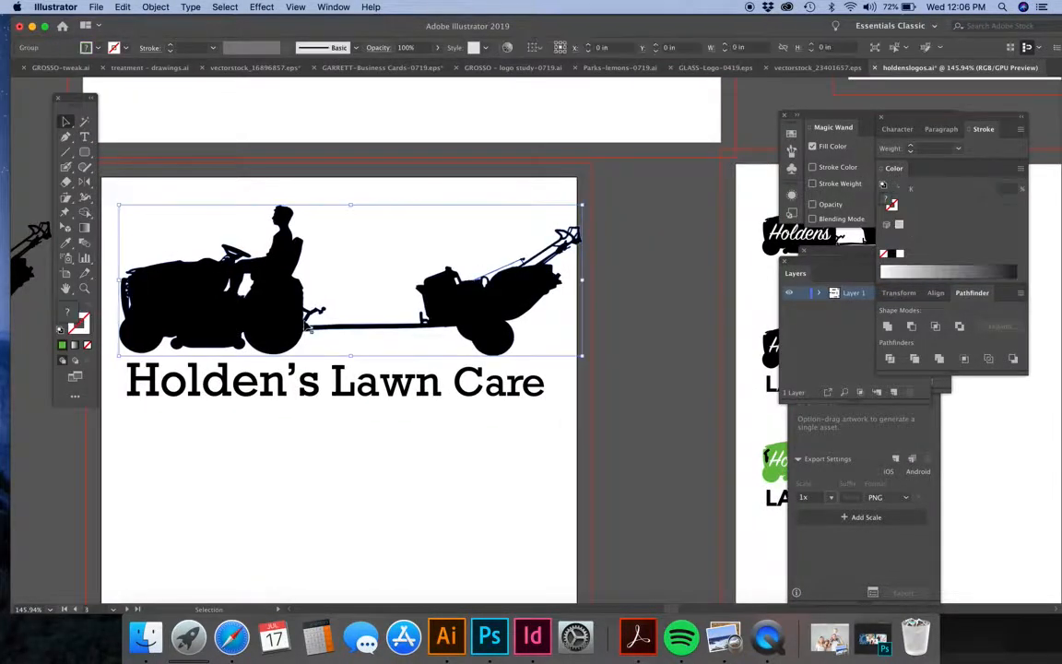
scroll(281, 312, down, 5)
scroll(276, 313, left, 4)
click(266, 313)
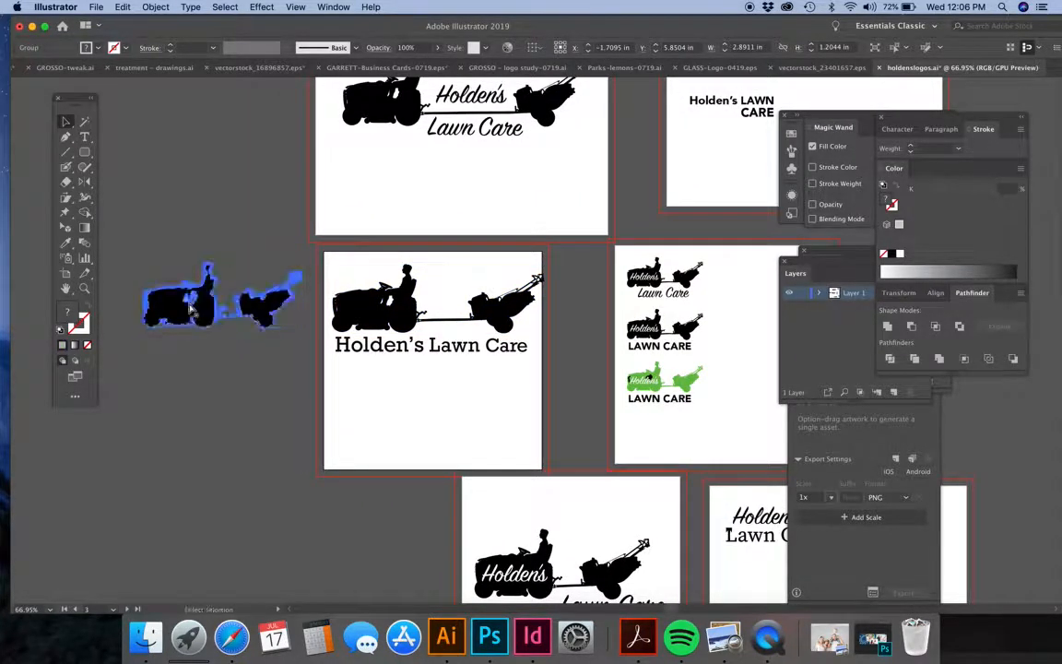
scroll(190, 311, right, 5)
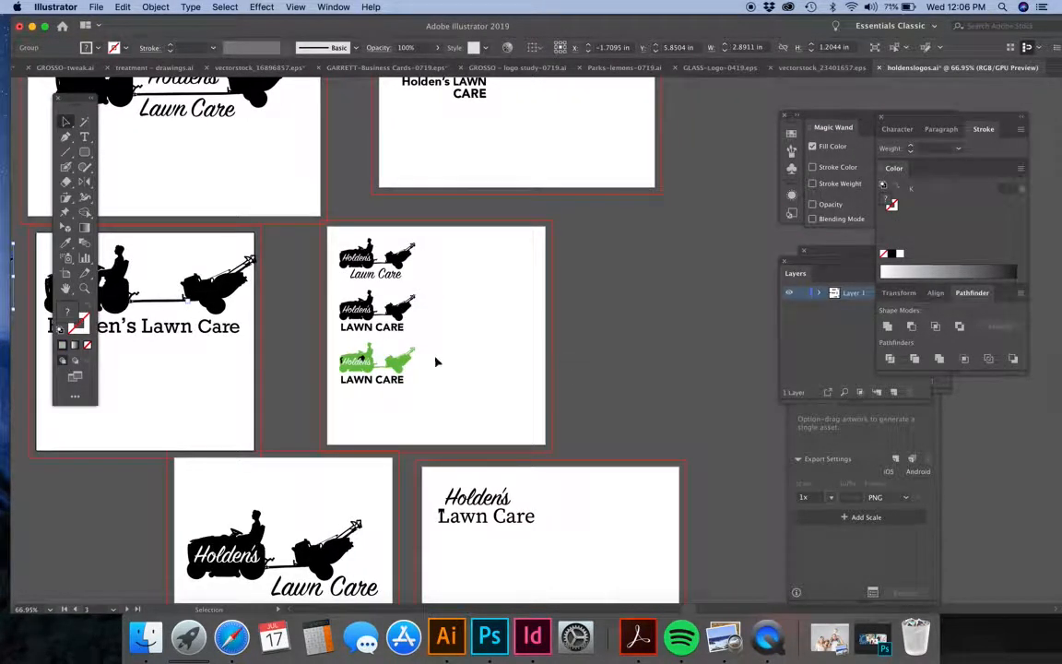
scroll(436, 361, up, 5)
click(456, 270)
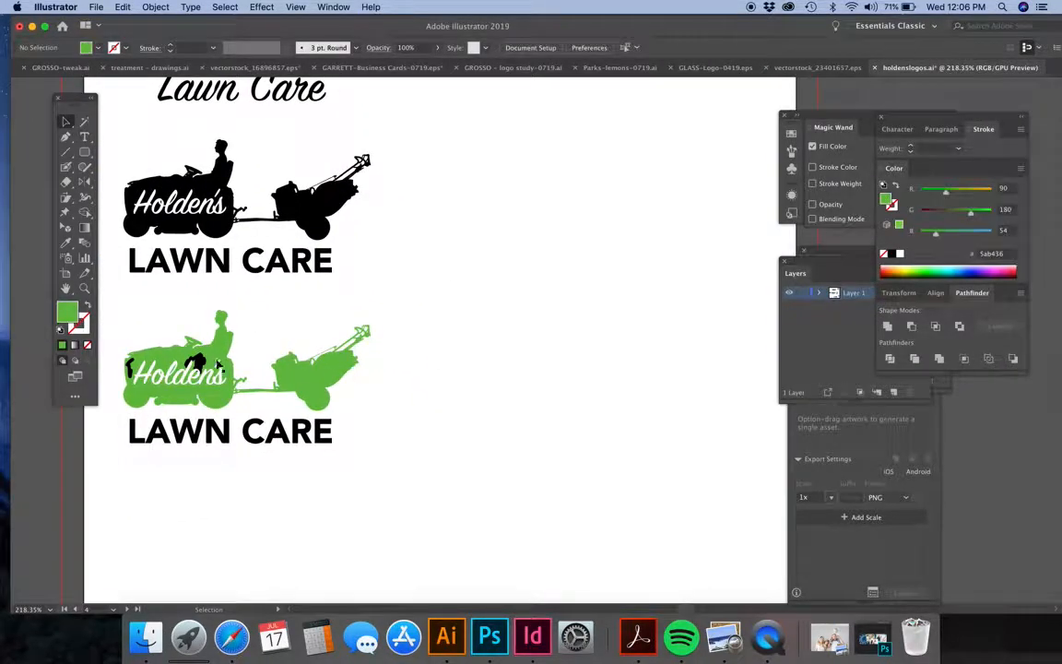
Move the white "Holden's" wordmark of the third logo slightly down, clear of the black detail strokes on the green tractor.
click(198, 361)
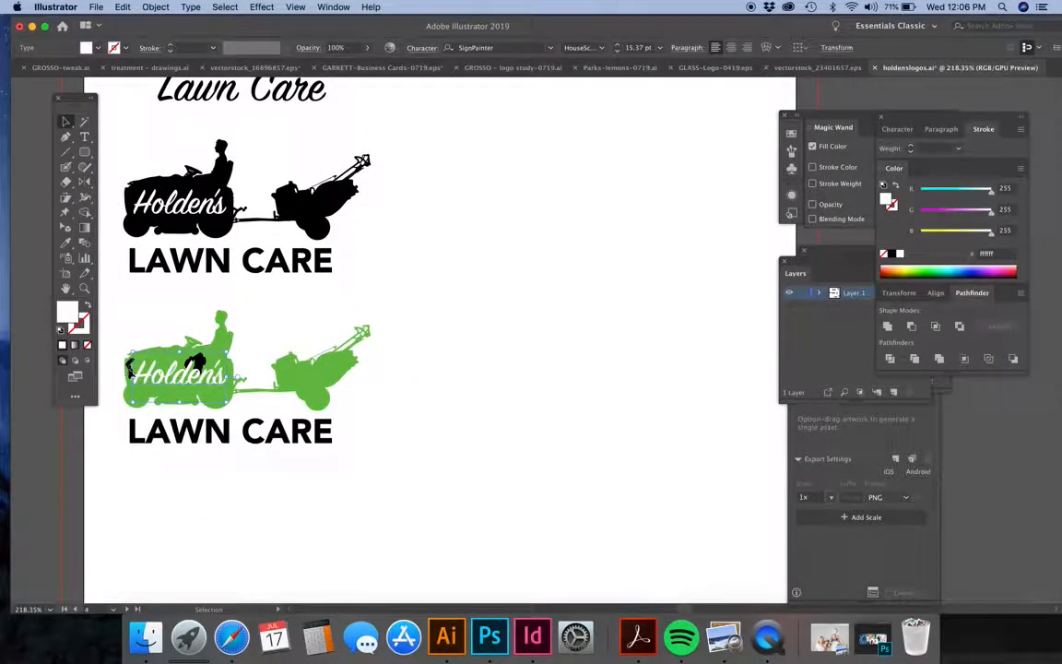
click(113, 307)
drag(149, 382, 148, 400)
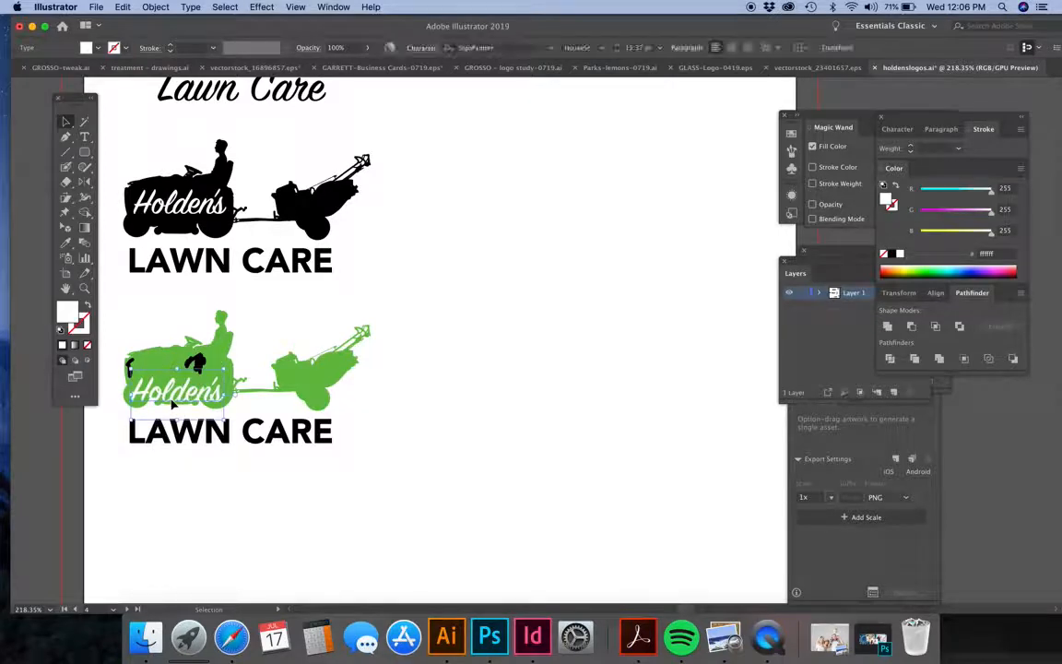
Expand the appearance of the two black detail strokes on the third logo's tractor into filled shapes.
click(196, 362)
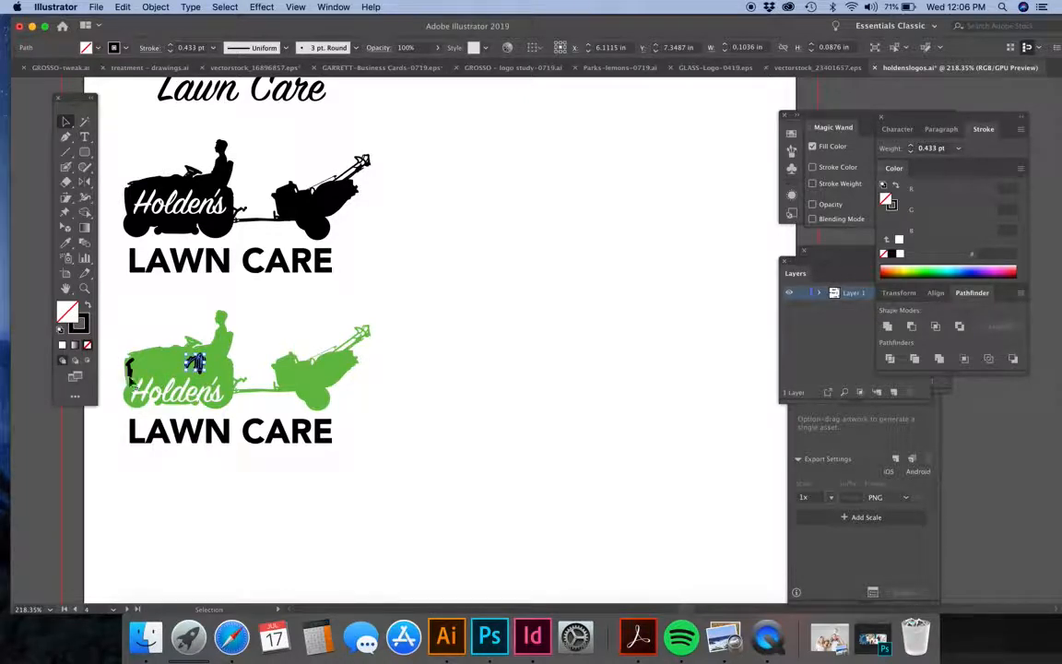
shift+click(130, 370)
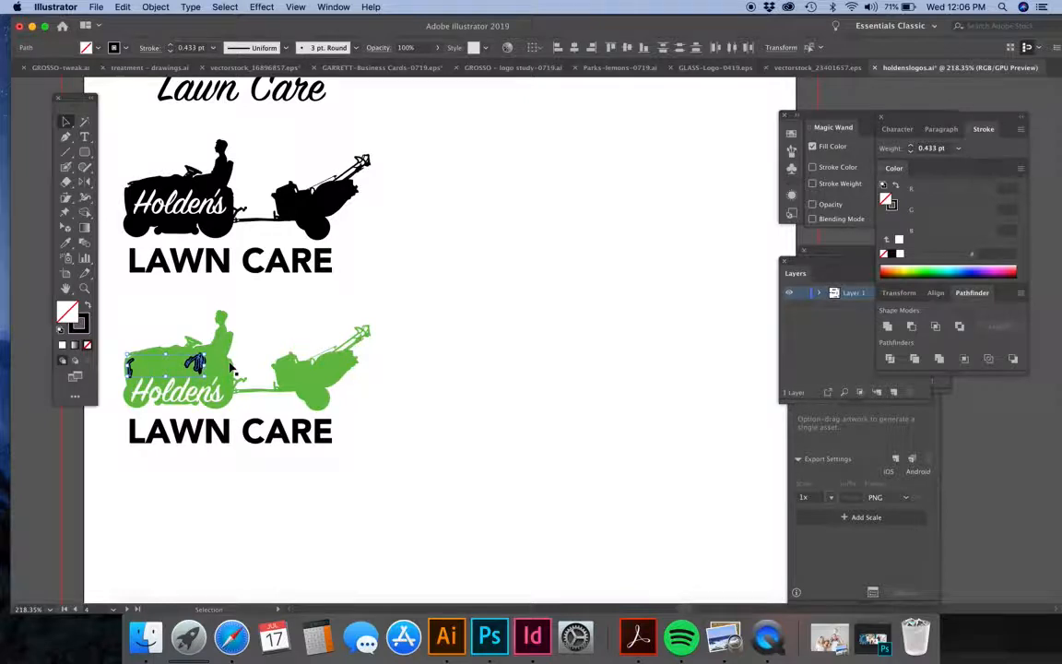
click(258, 8)
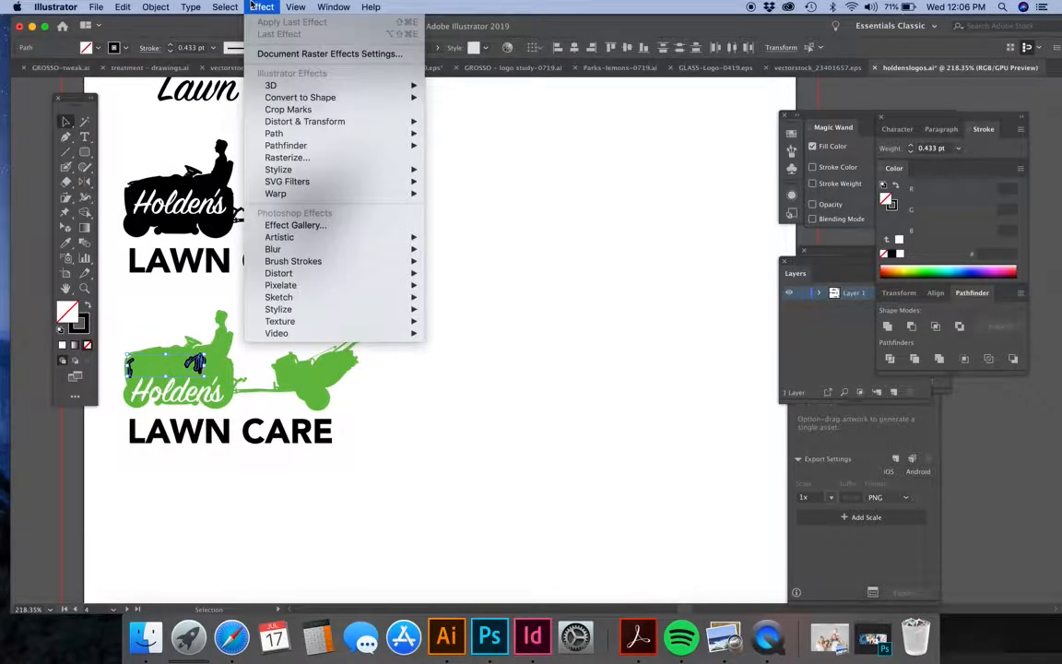
mouse_move(156, 7)
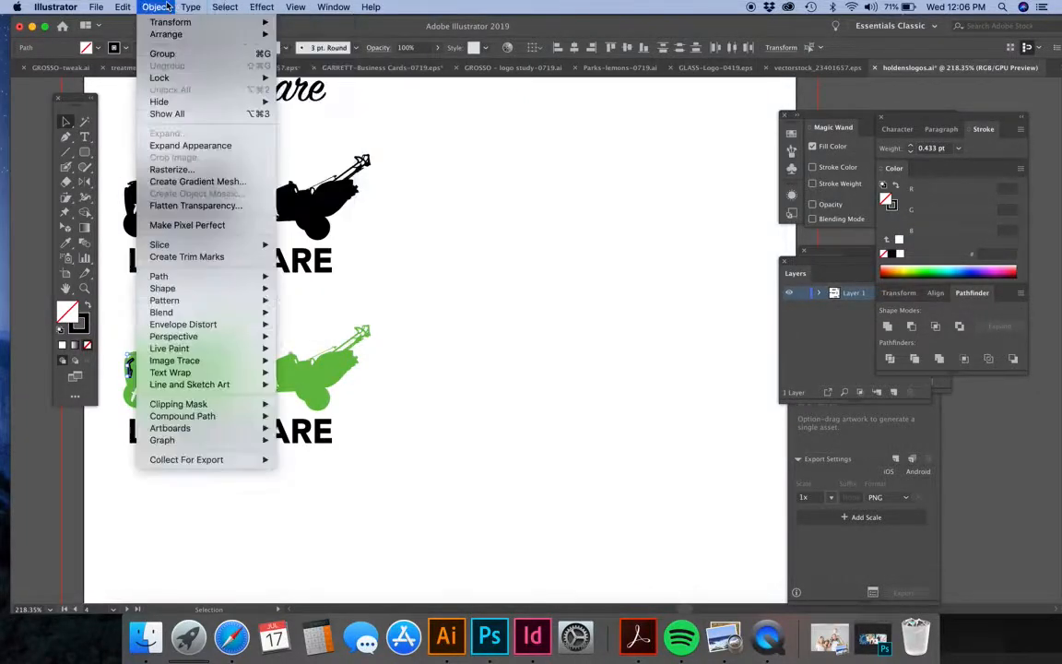
click(208, 146)
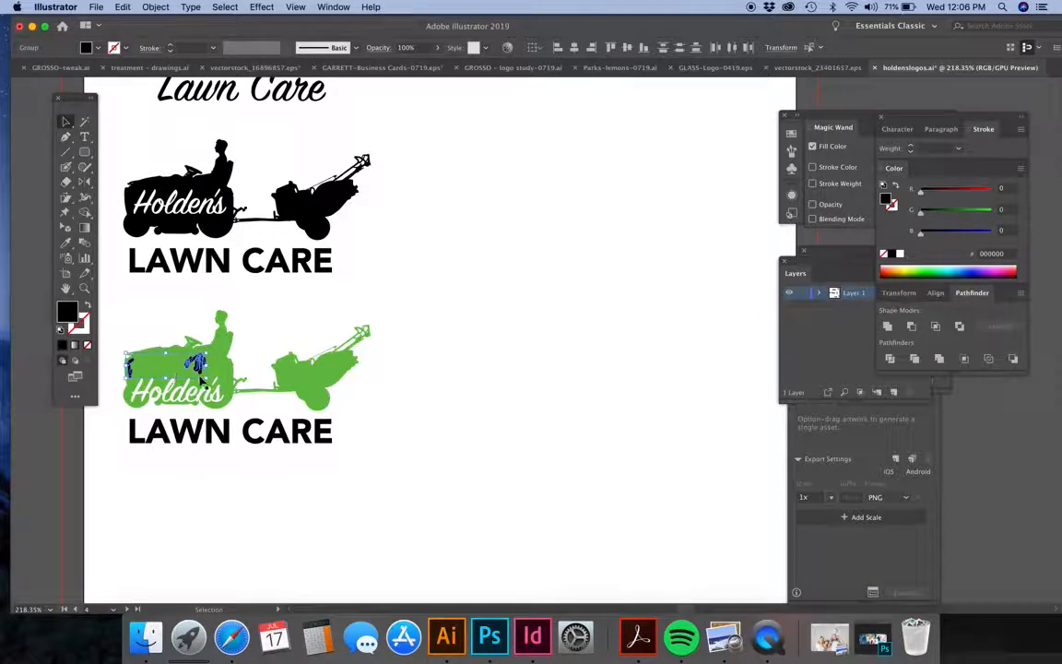
click(140, 301)
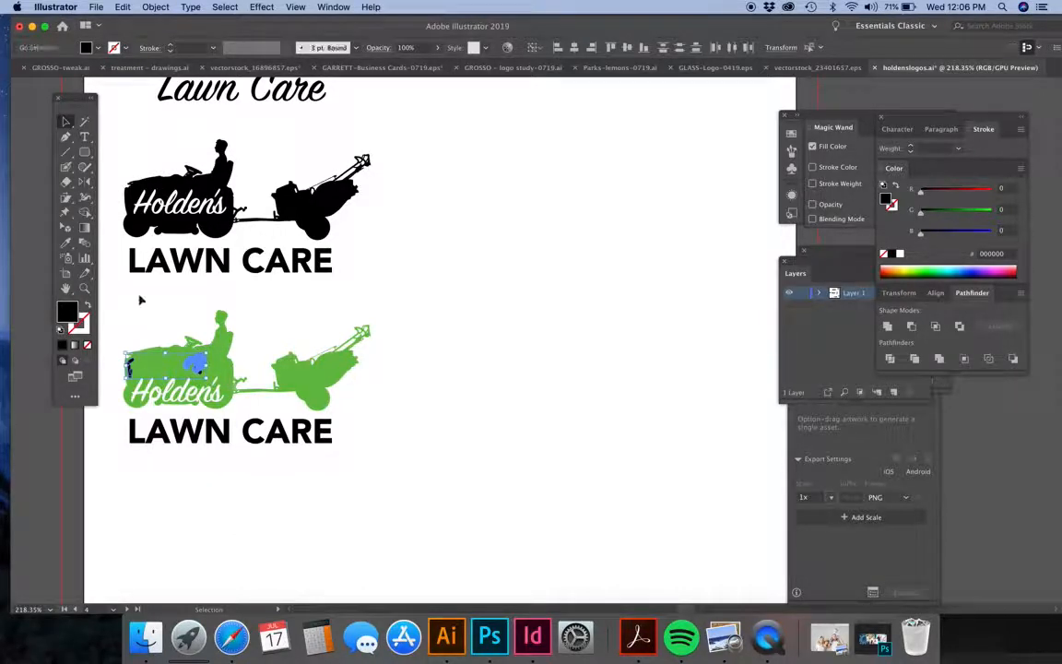
Unite the expanded detail shapes with the third logo's tractor silhouette into one compound shape.
click(199, 366)
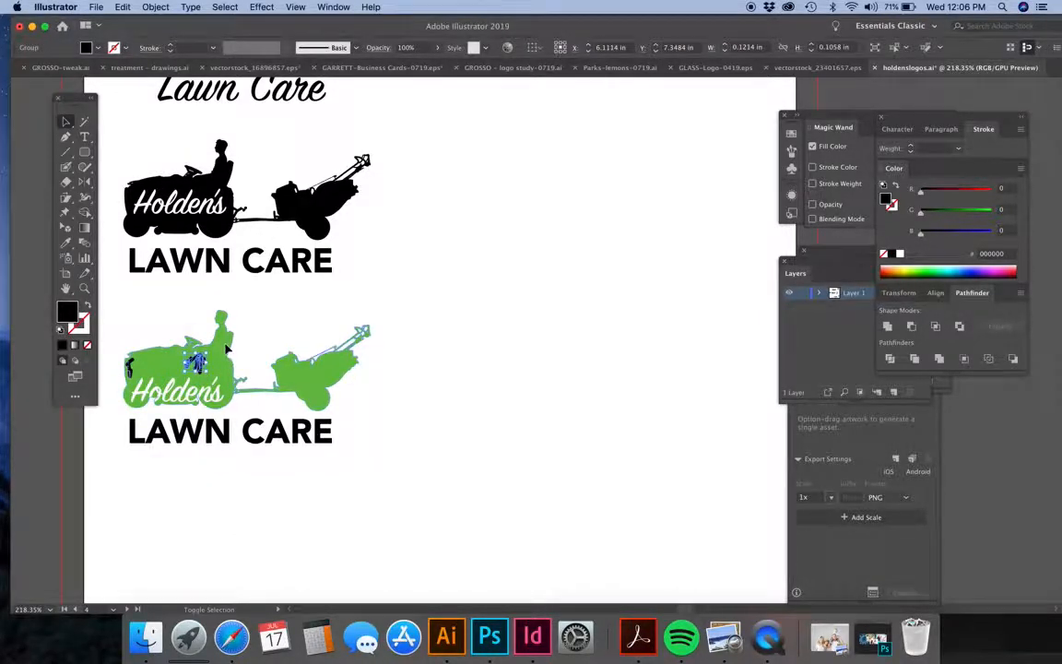
shift+click(225, 351)
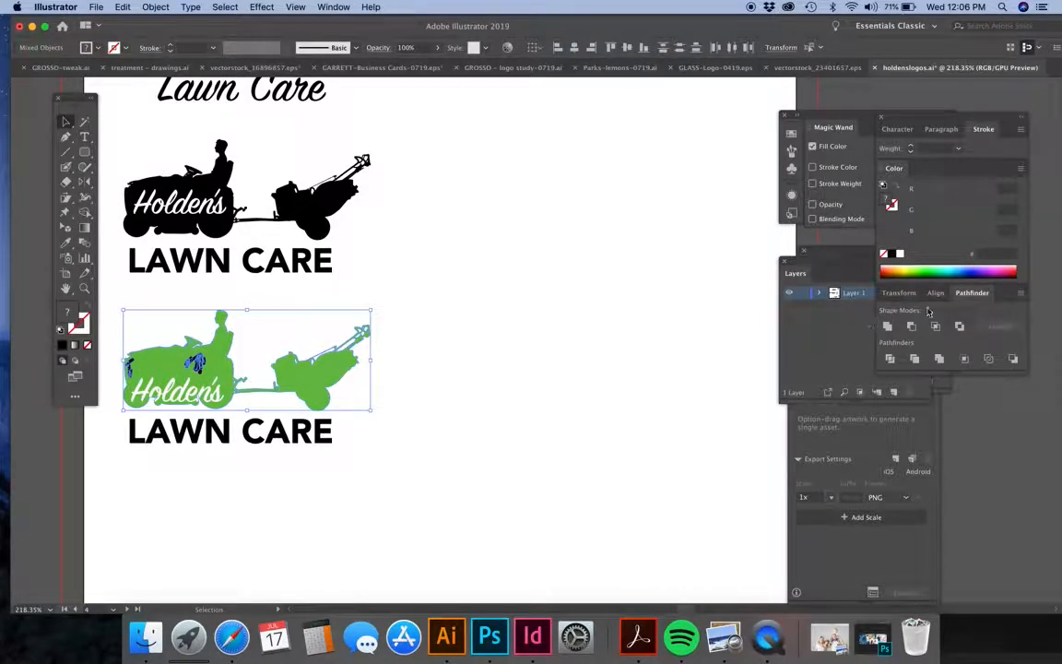
click(886, 326)
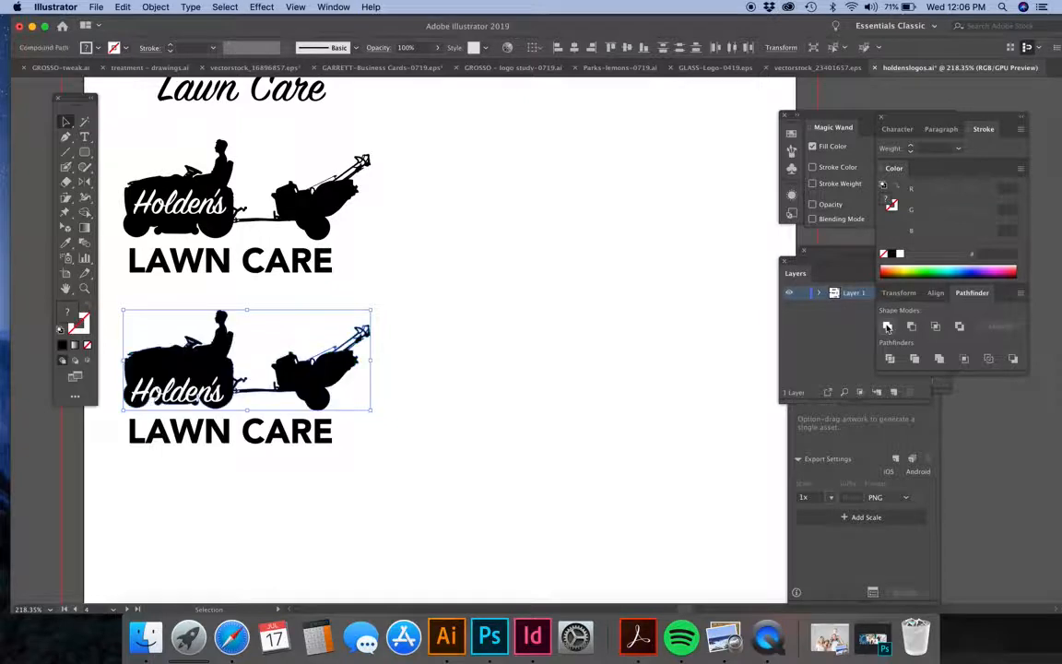
click(575, 276)
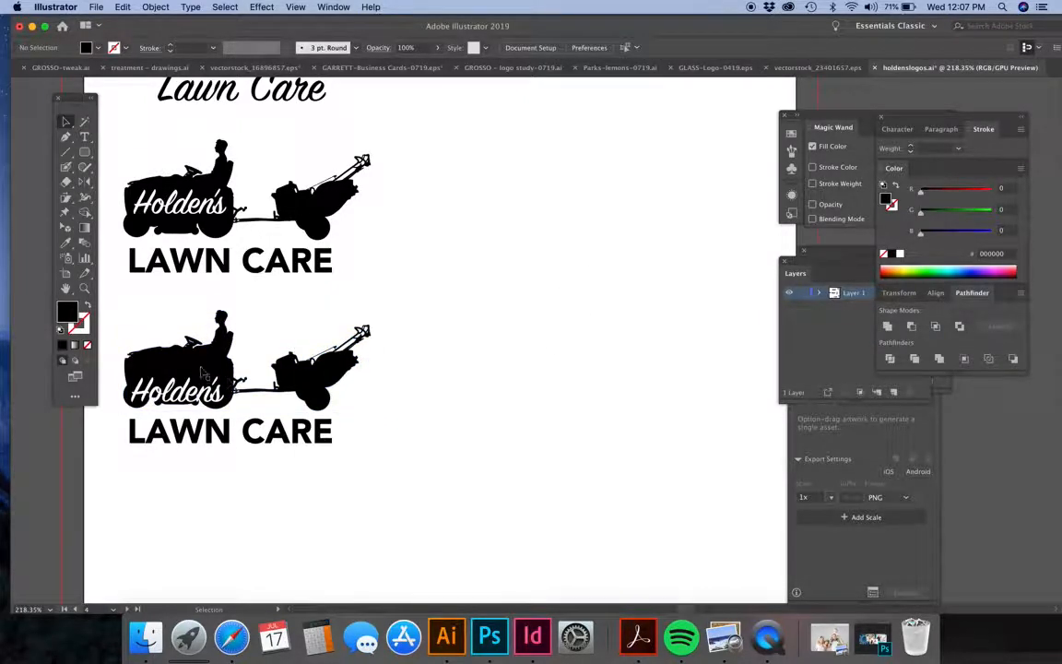
Move the white "Holden's" wordmark back up onto the body of the third logo's tractor.
click(201, 372)
click(105, 381)
drag(191, 399, 191, 384)
click(429, 411)
Try to replace the second logo's tractor and wordmark with the merged tractor silhouette from the third logo.
scroll(427, 411, down, 4)
click(282, 234)
key(Delete)
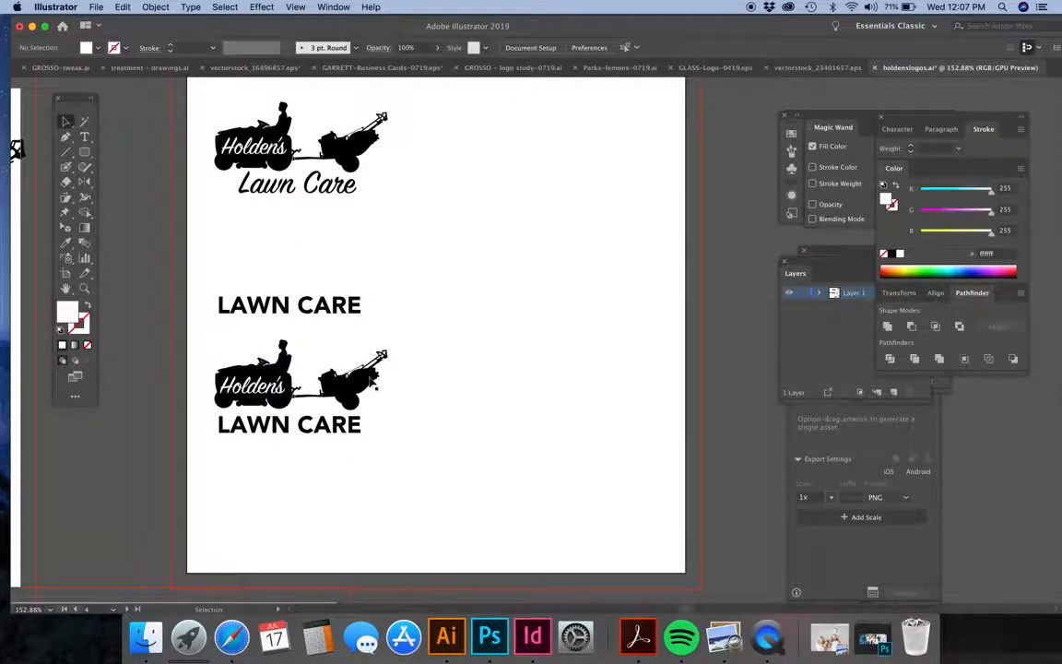
drag(371, 378, 373, 265)
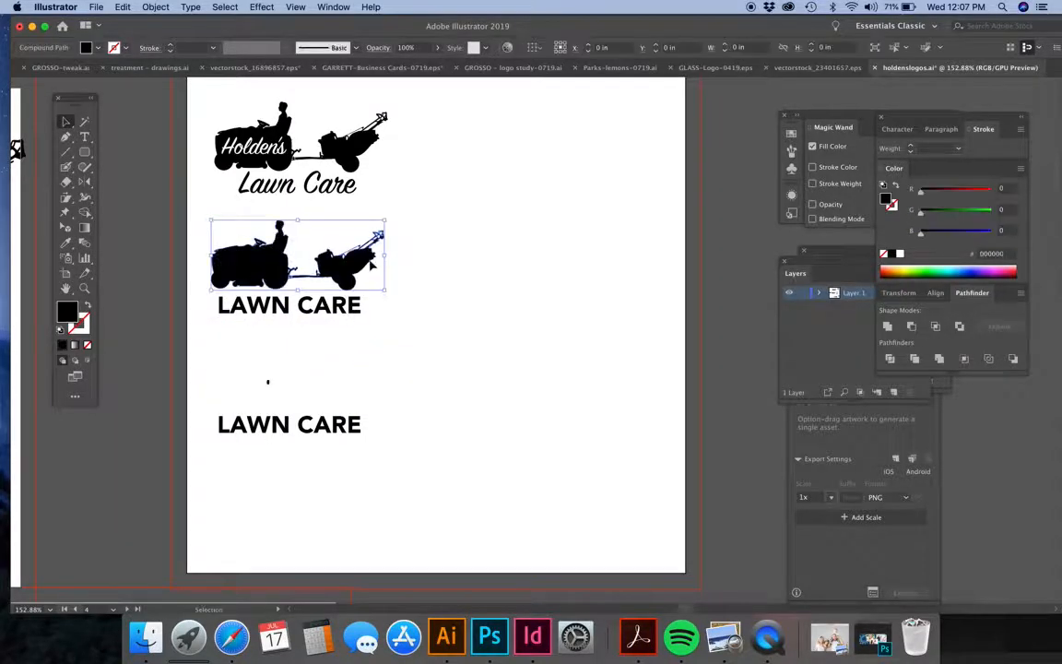
key(a)
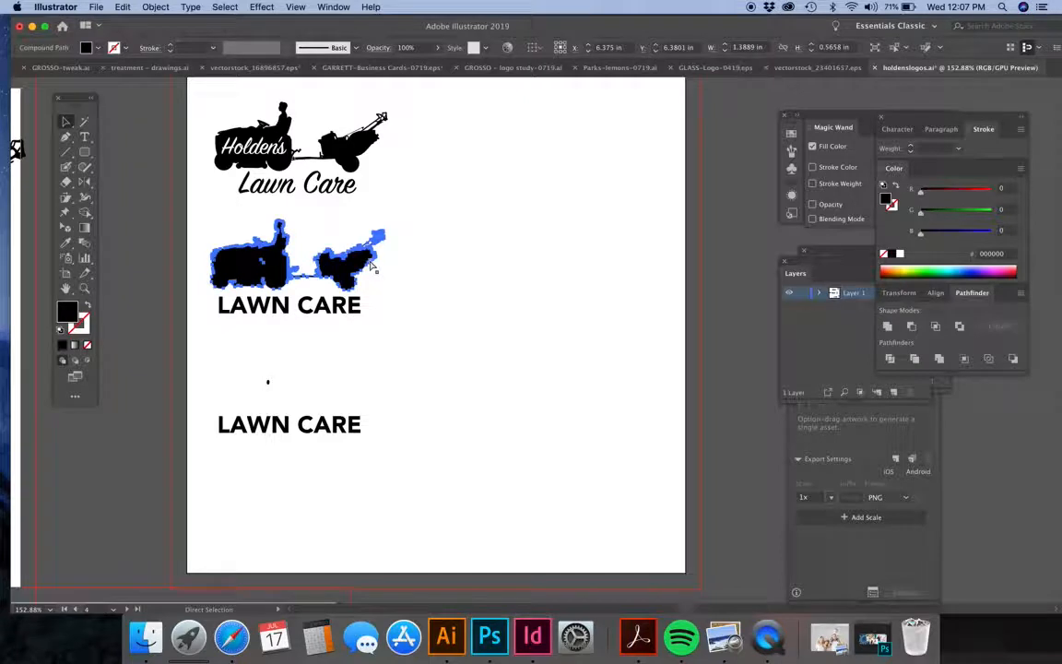
key(v)
click(438, 362)
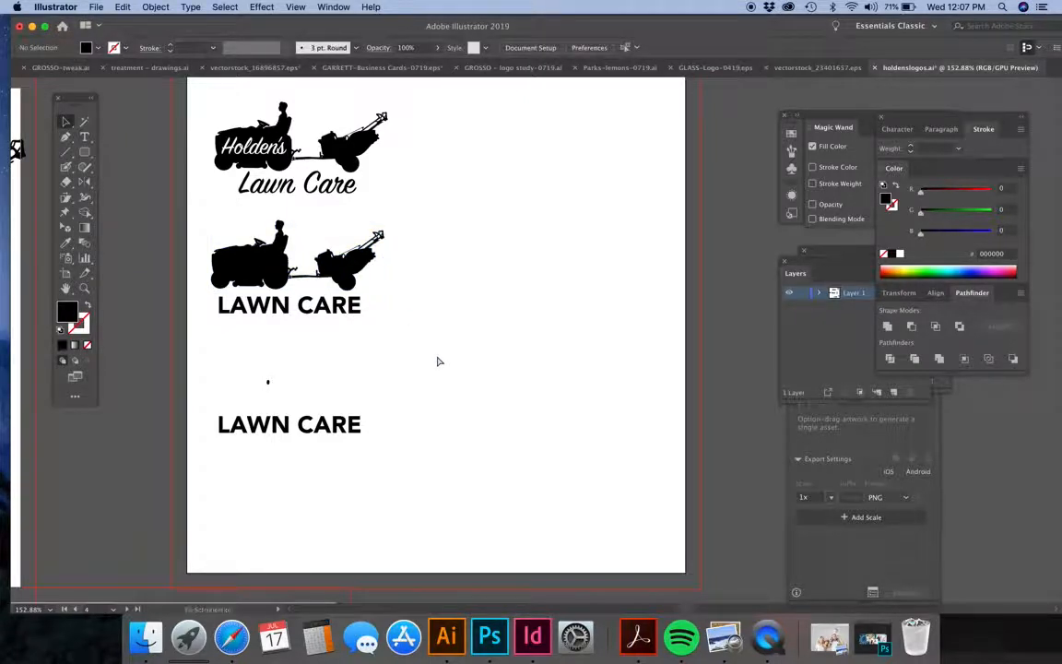
Undo the move of the merged tractor and the deletion of the second logo's tractor.
key(super+z)
key(super+z)
key(super+z)
key(super+z)
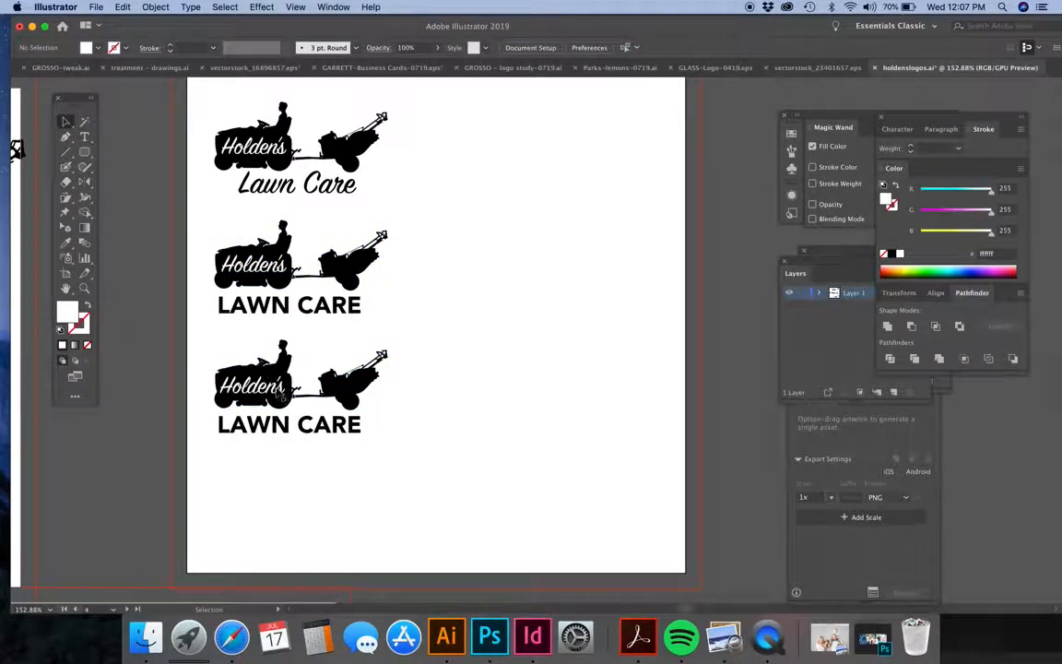
Fine-tune the "Holden's" wordmark's position on the third tractor and scale the whole third logo down to about 1.21 in wide.
double_click(279, 390)
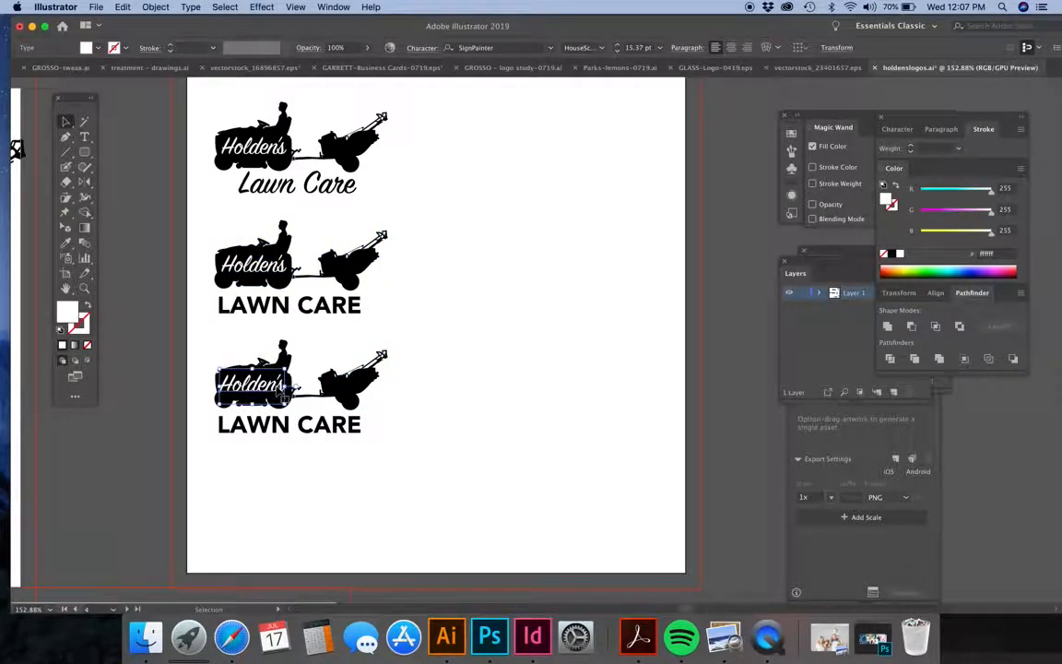
drag(281, 386, 286, 391)
drag(402, 347, 152, 428)
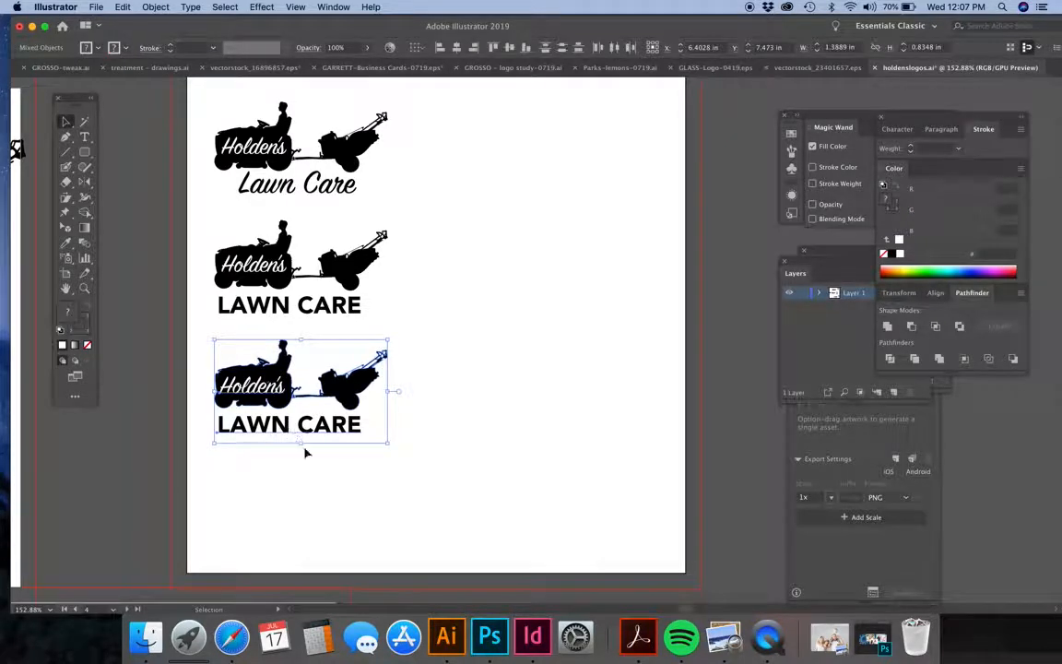
drag(302, 440, 303, 423)
click(400, 398)
drag(391, 341, 194, 448)
drag(260, 390, 244, 399)
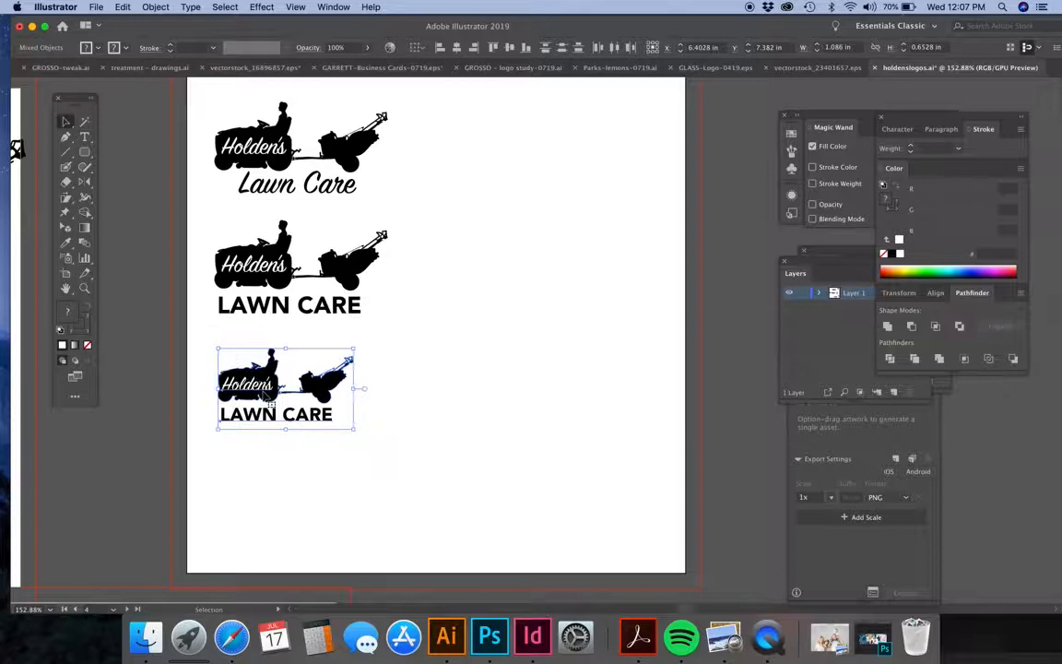
drag(353, 391, 370, 390)
click(436, 383)
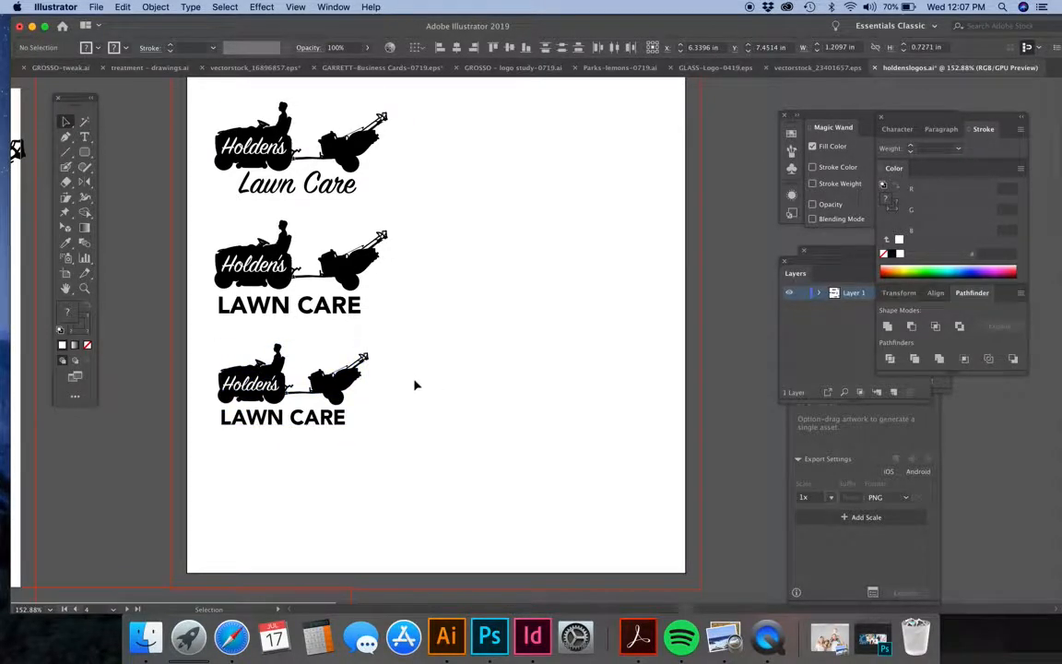
Fill the third logo's tractor with a CMYK green of about C 65.88, M 0, Y 69.8, K 0.
click(353, 380)
click(937, 267)
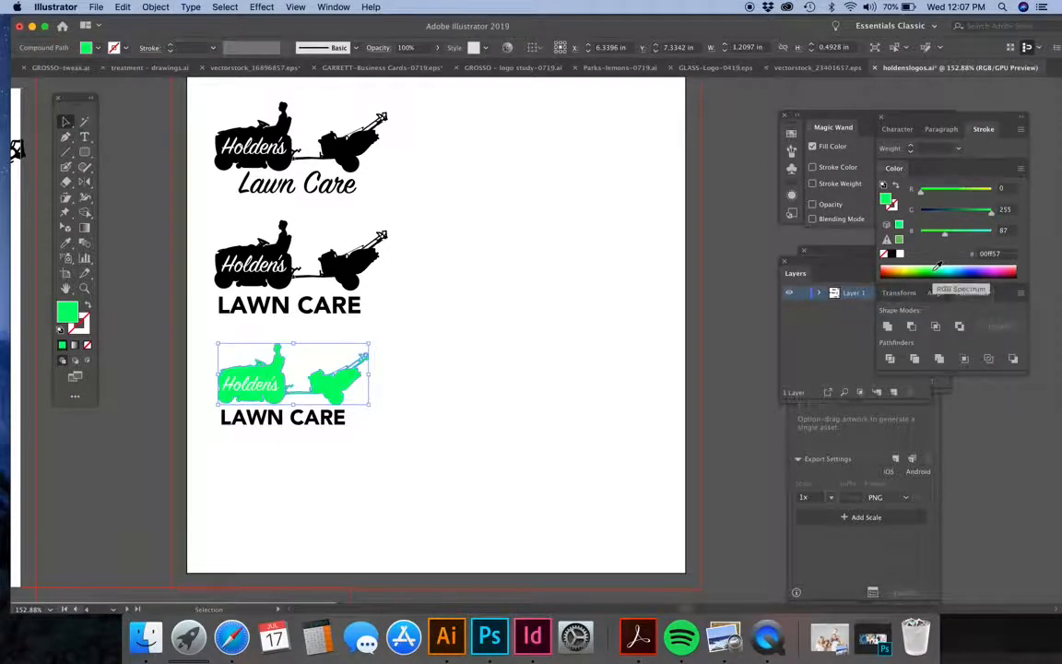
click(1018, 174)
click(977, 226)
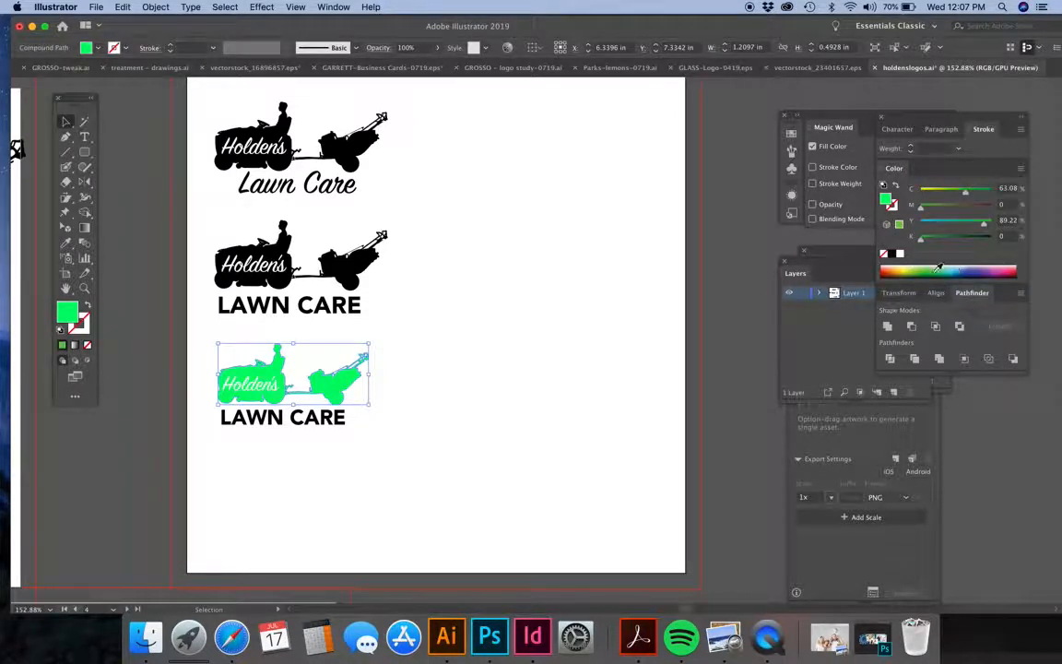
click(923, 268)
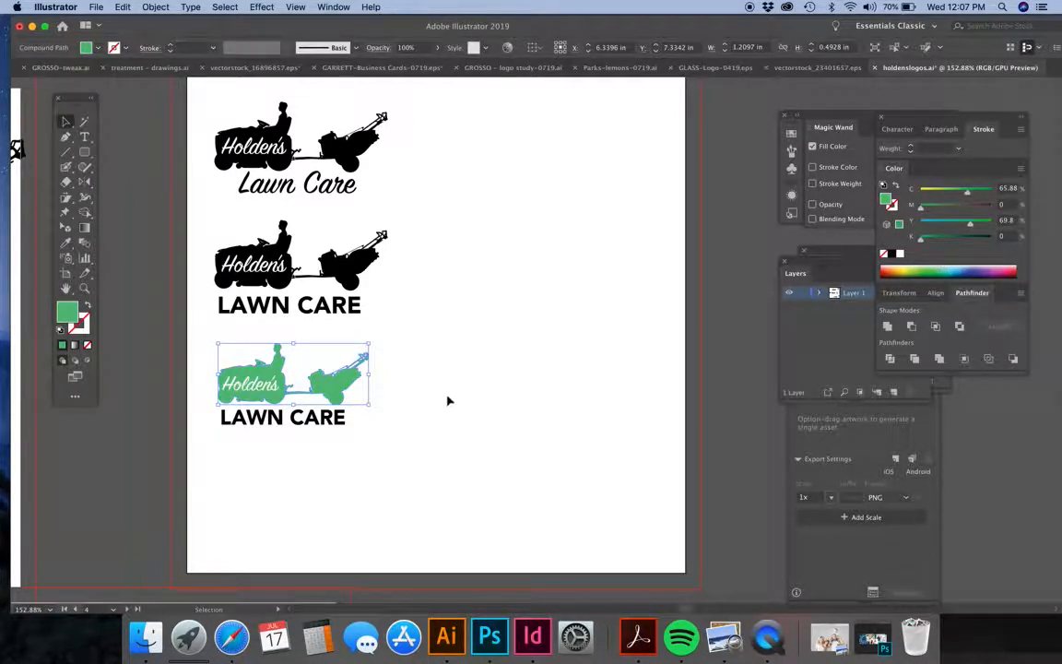
click(282, 443)
Darken the third logo's green tractor by raising its black component to 33%.
click(356, 392)
drag(920, 238, 944, 240)
click(462, 351)
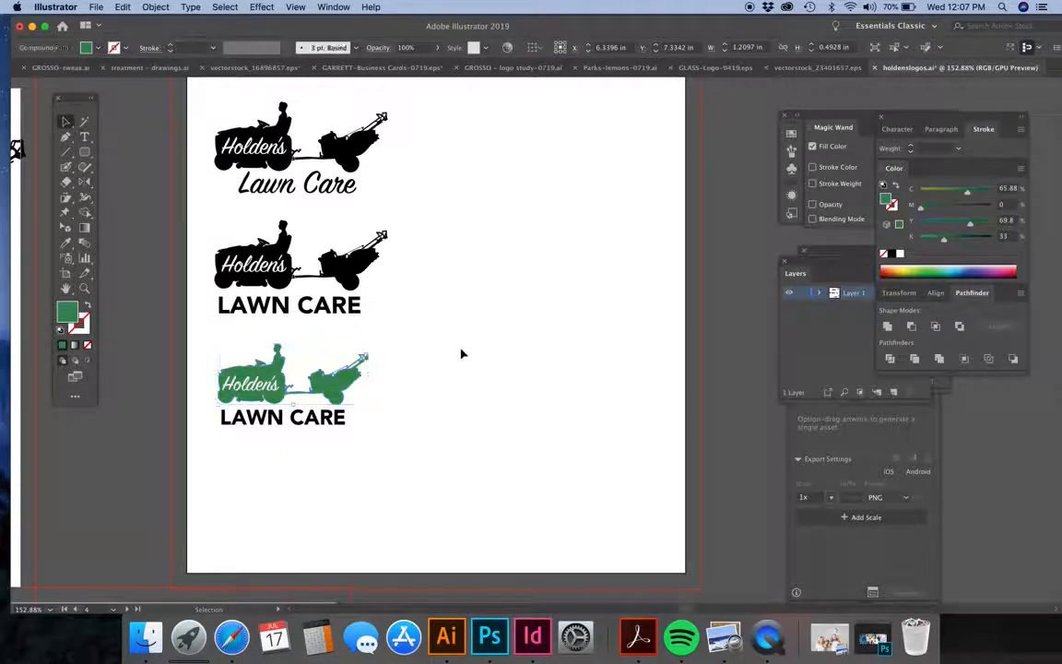
Enlarge the third logo's "LAWN CARE" text to 12.98 pt and fill it with light blue, about C 59.61, Y 5.1.
click(338, 421)
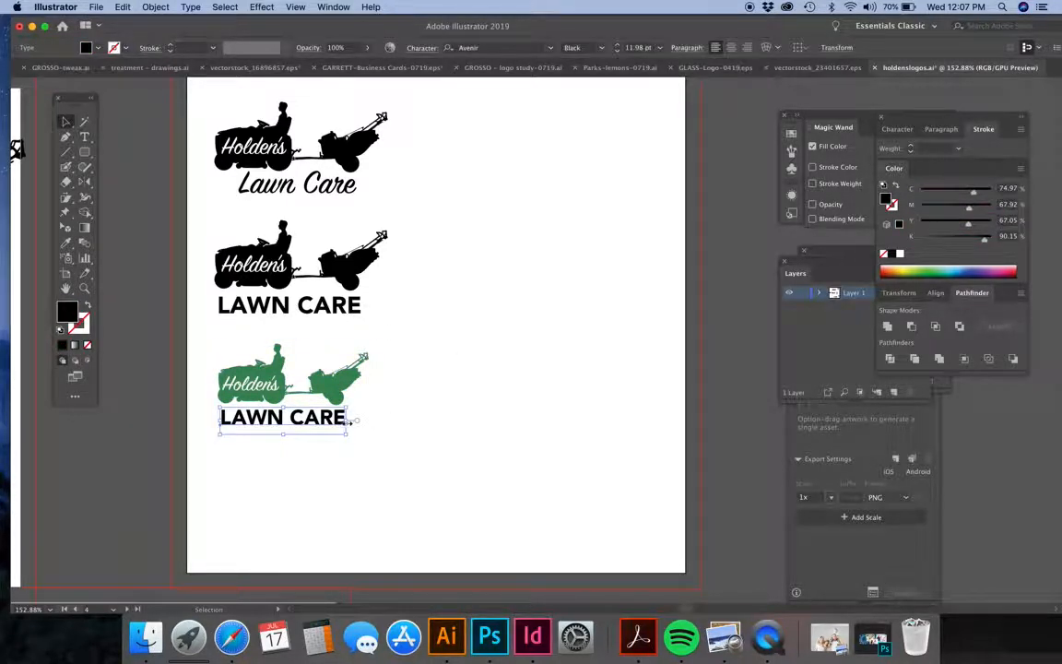
mouse_move(348, 421)
mouse_down()
mouse_move(358, 421)
mouse_move(331, 427)
mouse_move(346, 436)
mouse_up()
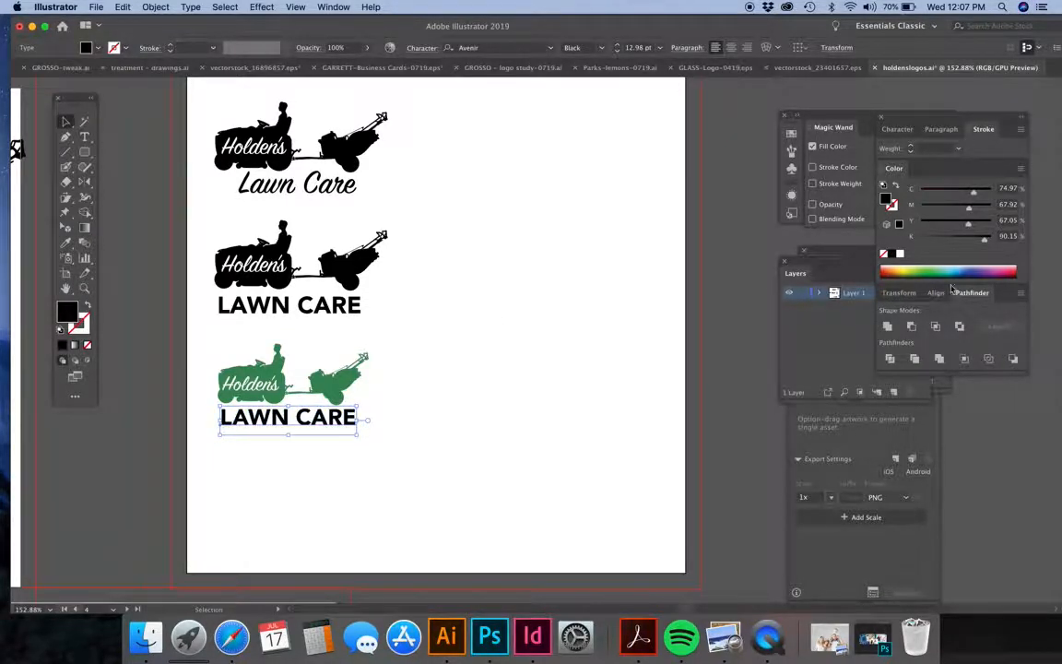
click(957, 266)
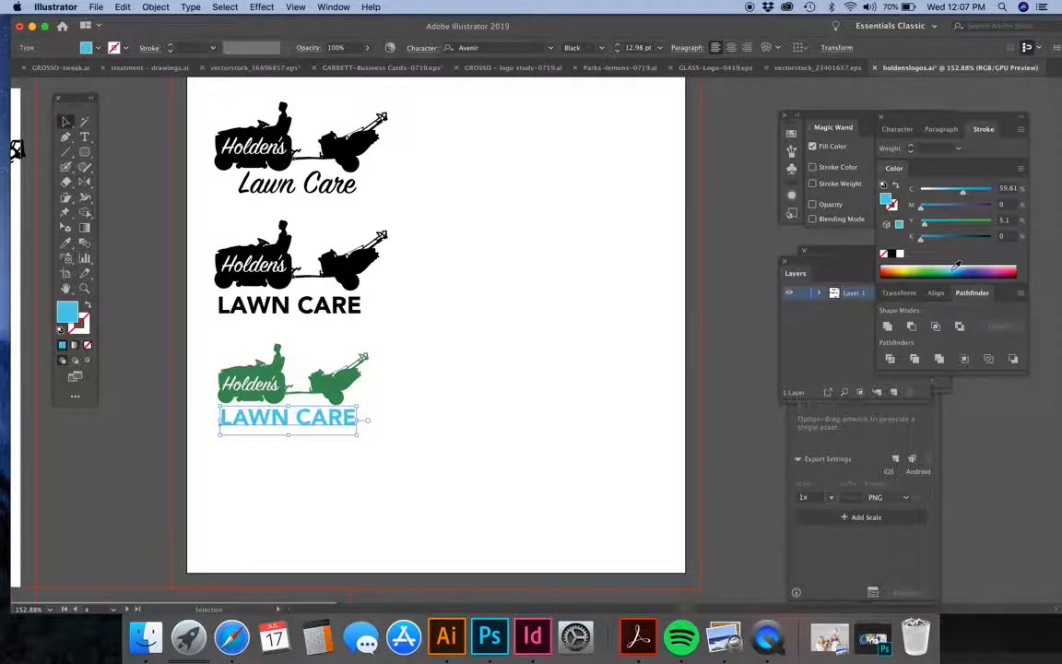
Duplicate the green and blue logo directly below the original and nudge the copy's "Holden's" wordmark slightly right.
click(486, 394)
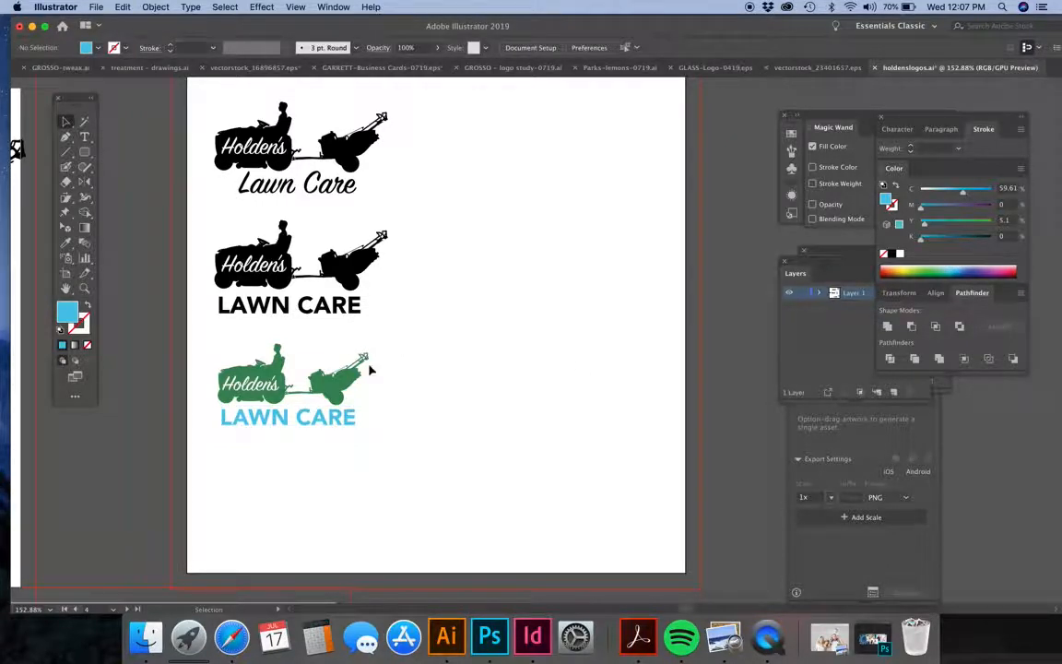
drag(191, 452, 275, 489)
click(201, 489)
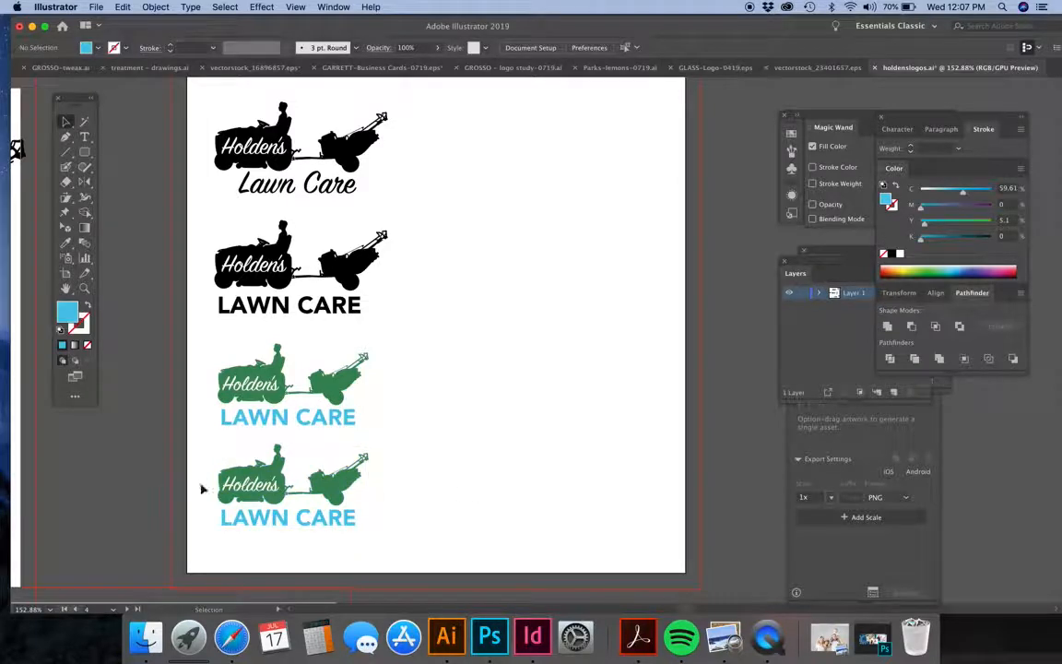
double_click(259, 491)
key(Right)
key(Right)
Try successive fonts on the fourth logo's "LAWN CARE" text, including Ayuthaya, BaileywickJFGothic, Bebas Neue, BigNoodleTitling and Bookmania.
click(300, 524)
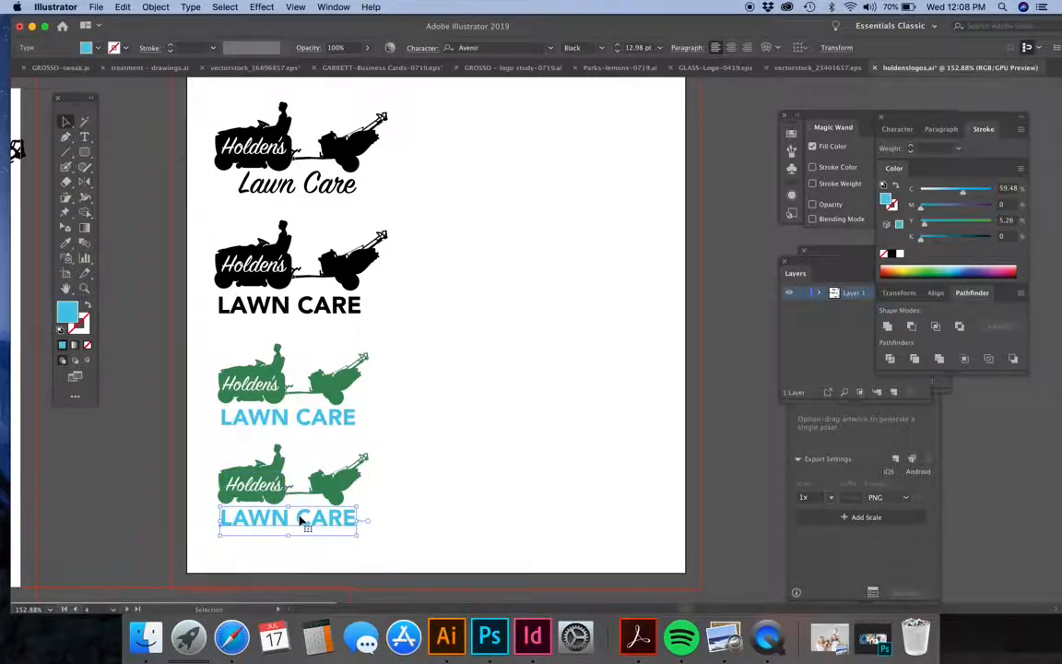
click(900, 129)
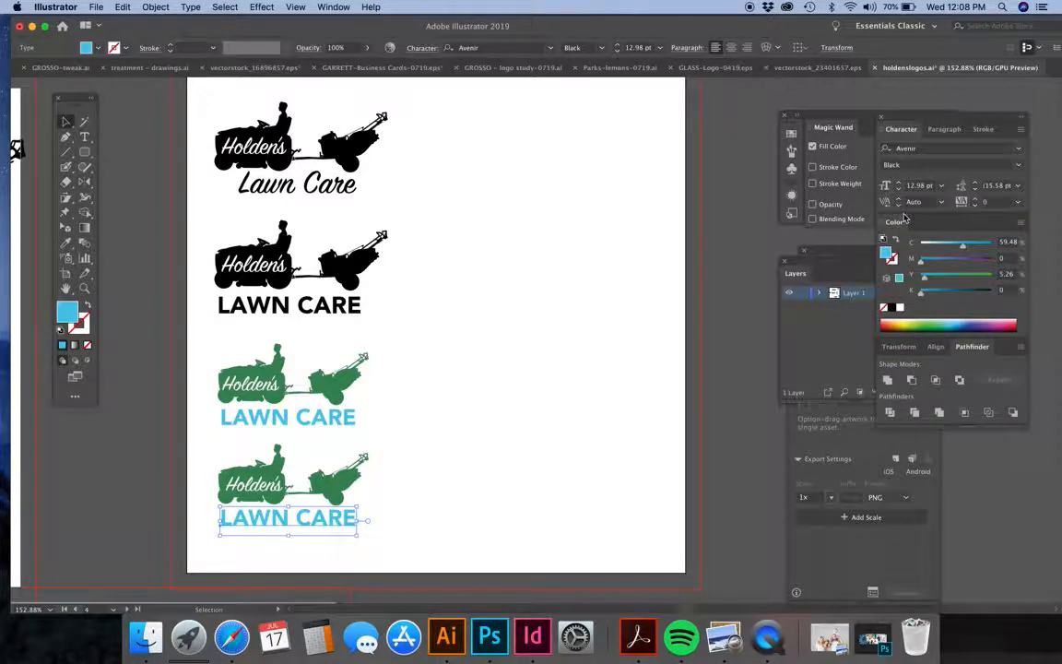
click(929, 149)
key(Down)
key(Down)
key(Down)
key(Down)
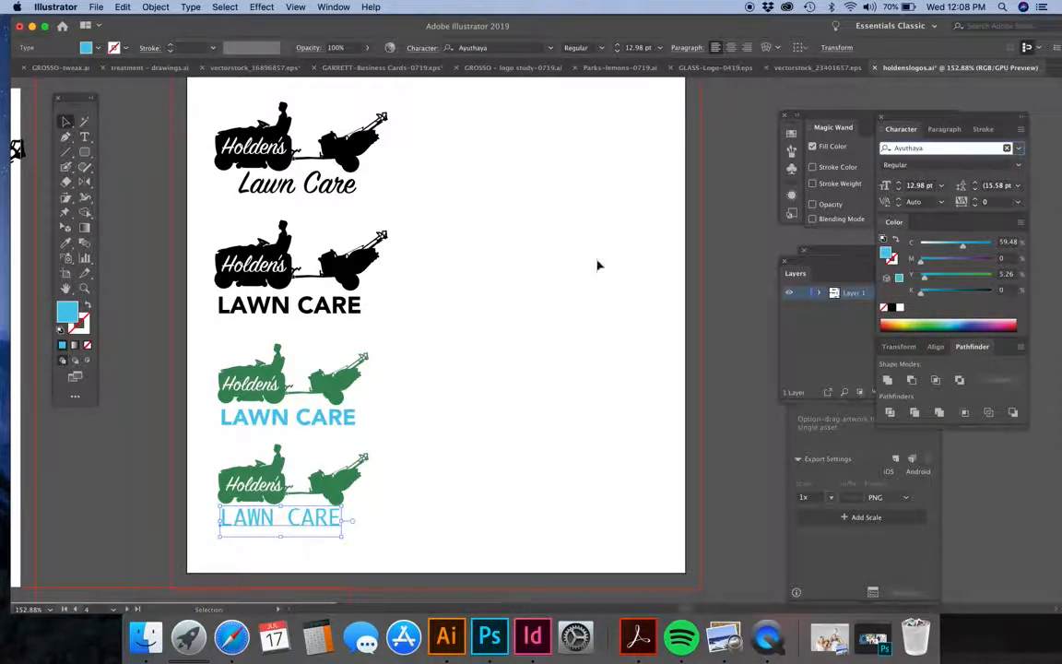
key(Down)
key(Down)
key(Down)
key(Down)
key(Down)
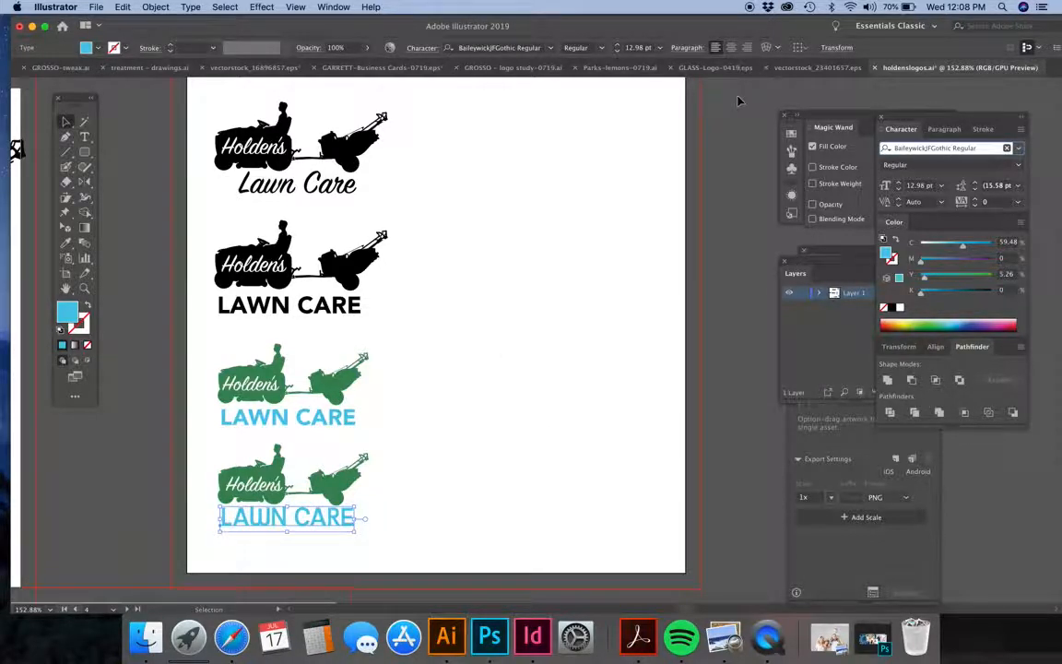
text(Baskervill)
key(Down)
key(Down)
key(Down)
key(Down)
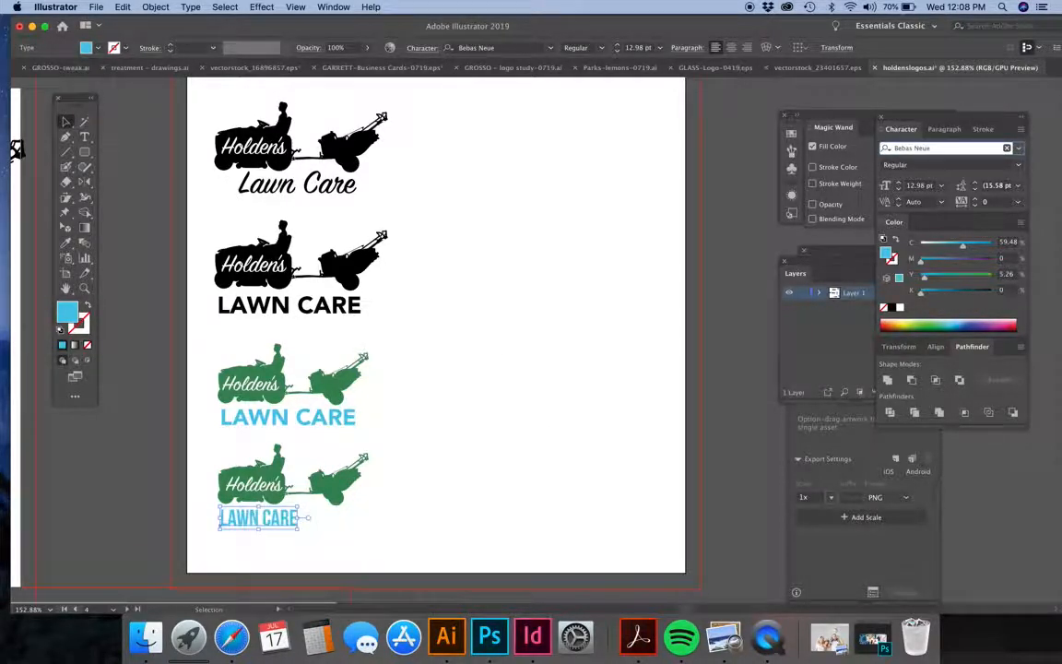
key(Down)
key(Down)
key(Down)
key(Down)
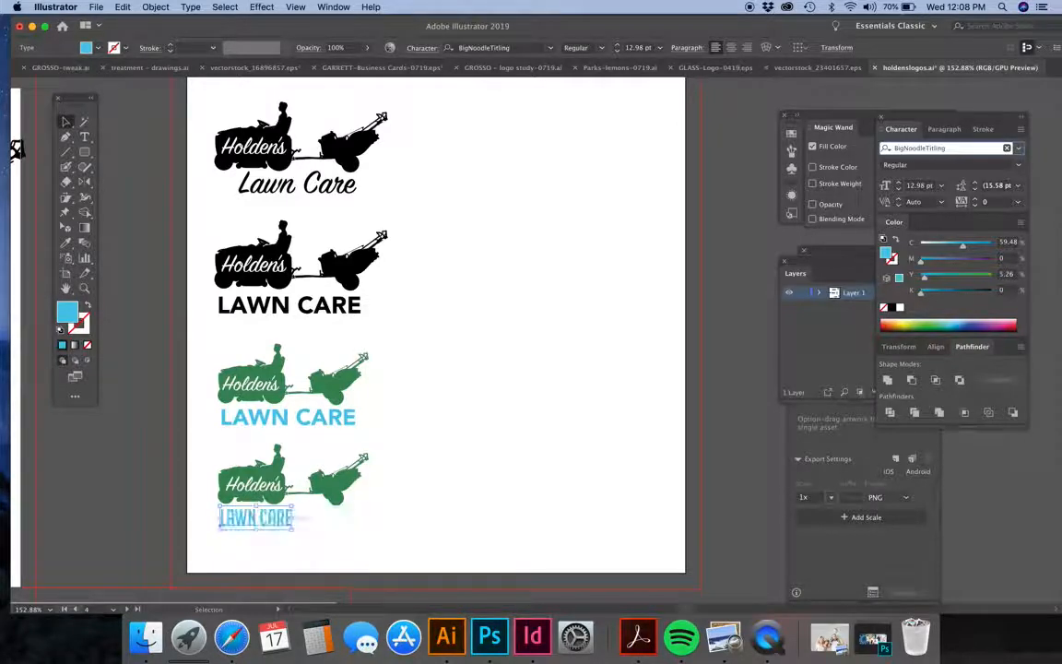
key(Down)
key(Down)
key(Down)
key(Down)
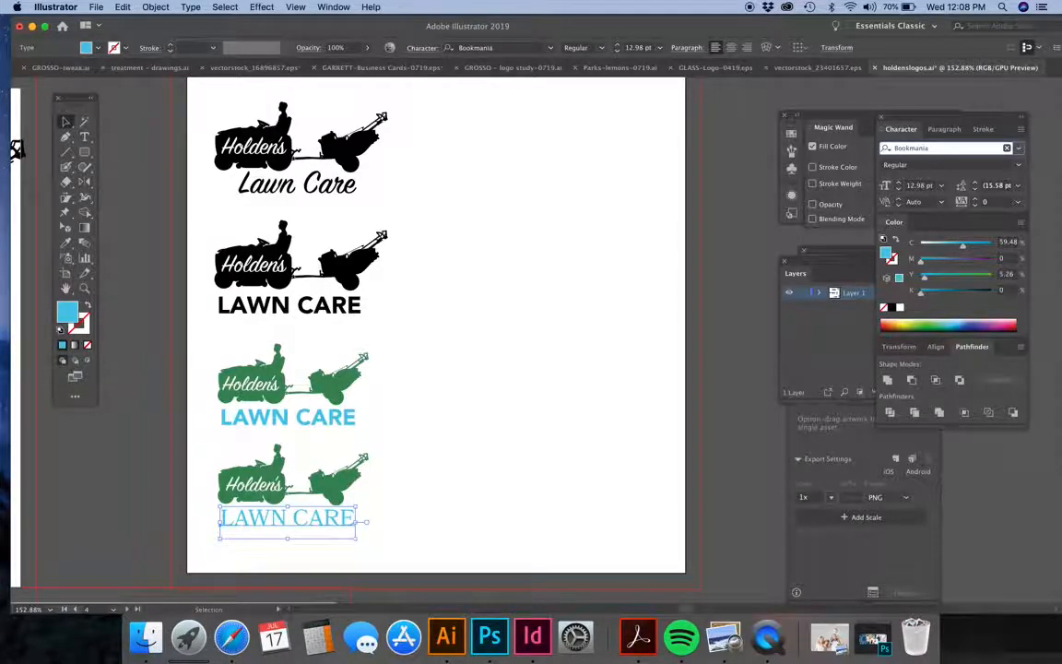
click(511, 522)
Set the fourth logo's "LAWN CARE" text in BalboaPlus Fill and enlarge it to 19.4 pt.
click(322, 526)
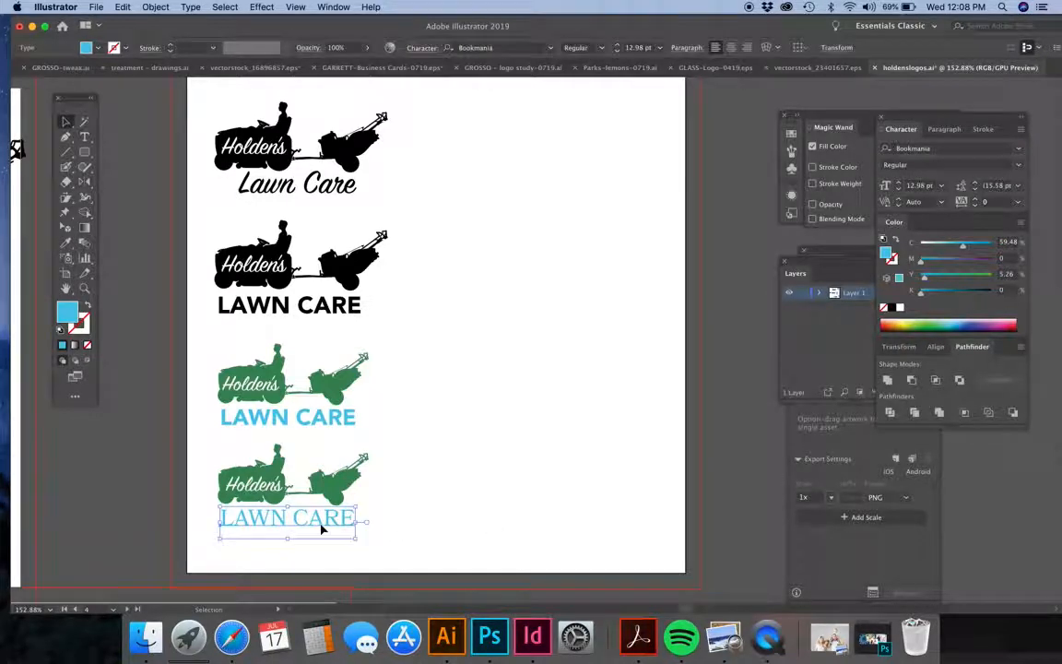
click(1021, 153)
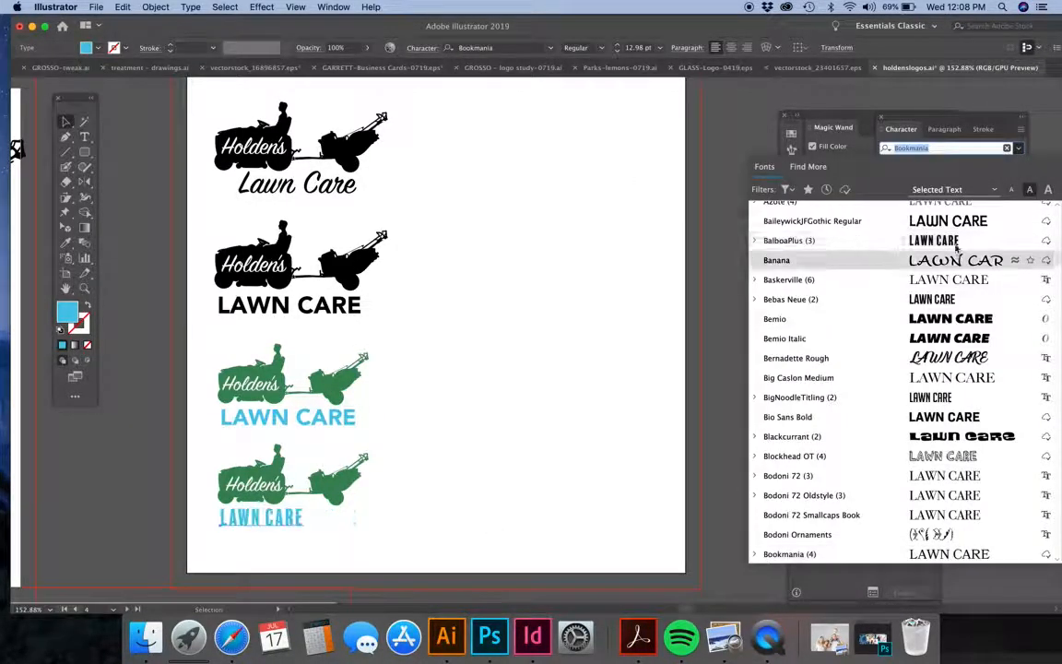
click(784, 222)
drag(296, 534, 354, 546)
Copy the BalboaPlus "LAWN CARE" text to the empty area on its right and move the fourth logo's tractor above the copy, scaled down.
scroll(387, 433, down, 8)
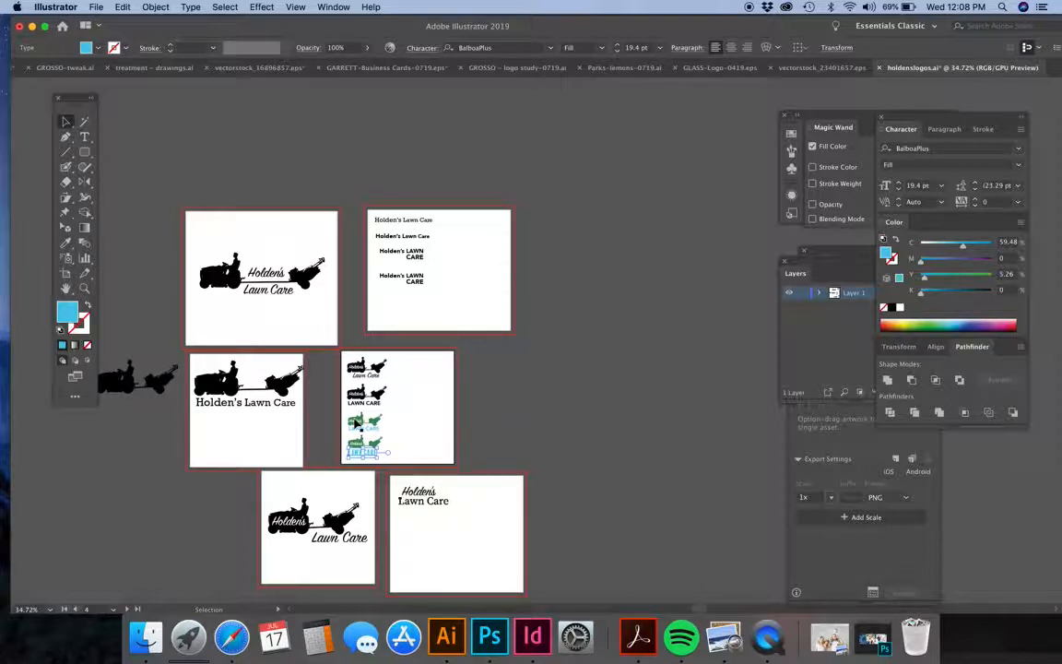
scroll(355, 421, up, 8)
scroll(388, 422, down, 3)
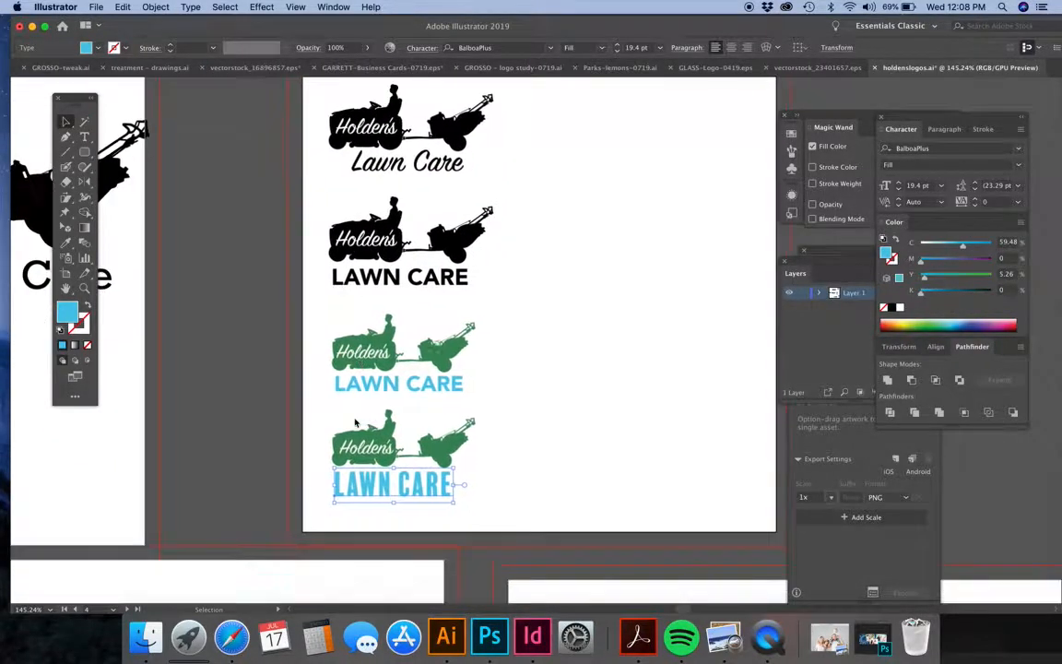
drag(427, 498, 610, 493)
click(461, 452)
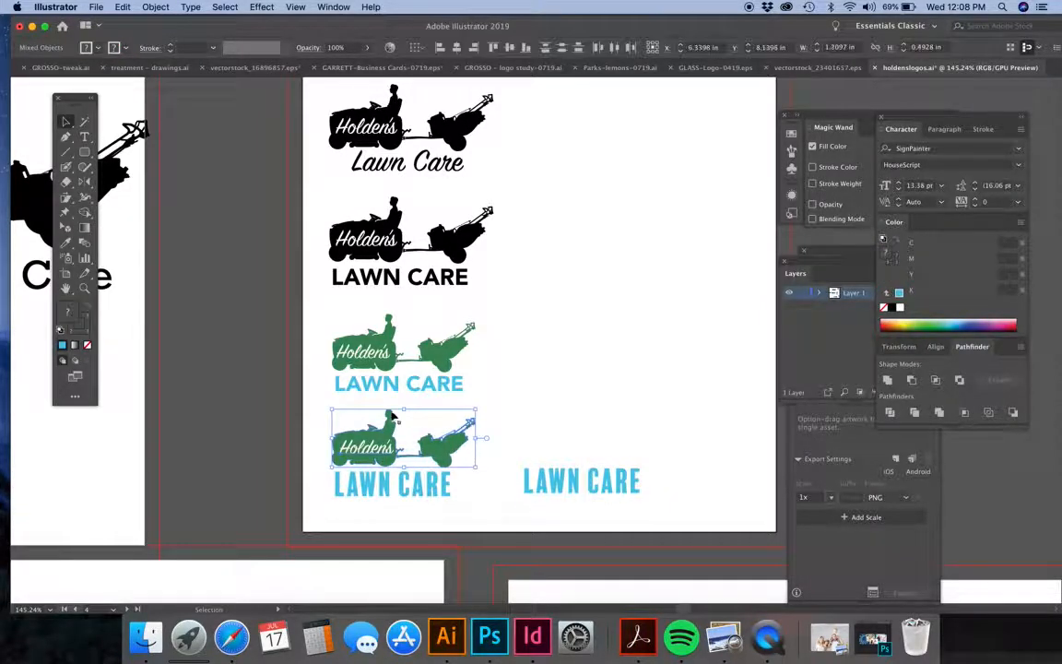
drag(405, 422, 591, 455)
click(648, 492)
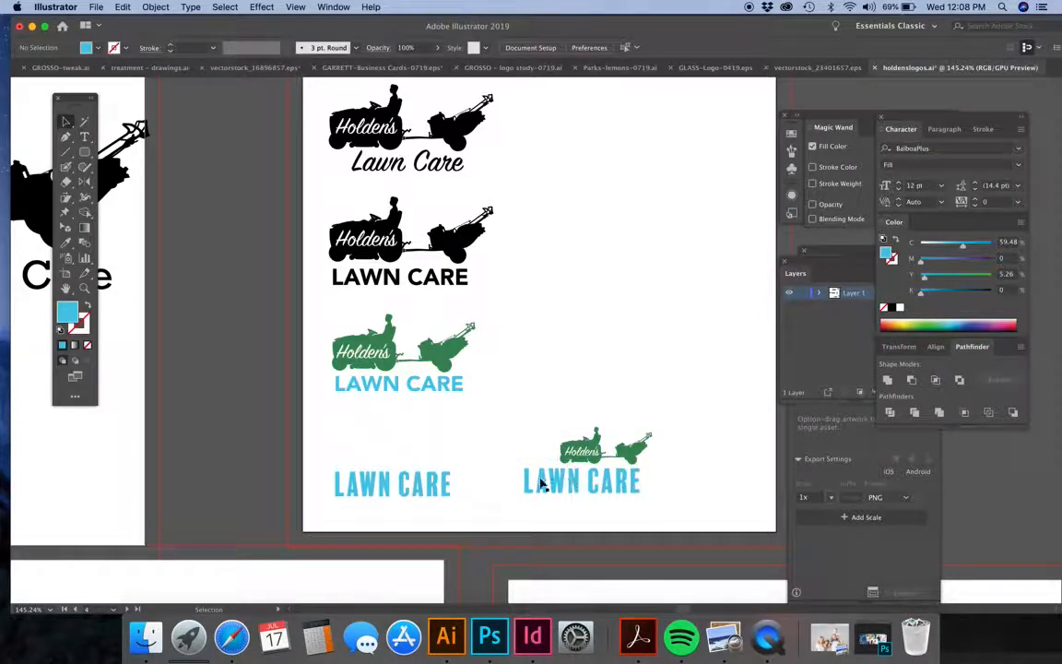
Convert the copied "LAWN CARE" text beneath the small green tractor to outlines.
scroll(550, 481, up, 2)
click(569, 487)
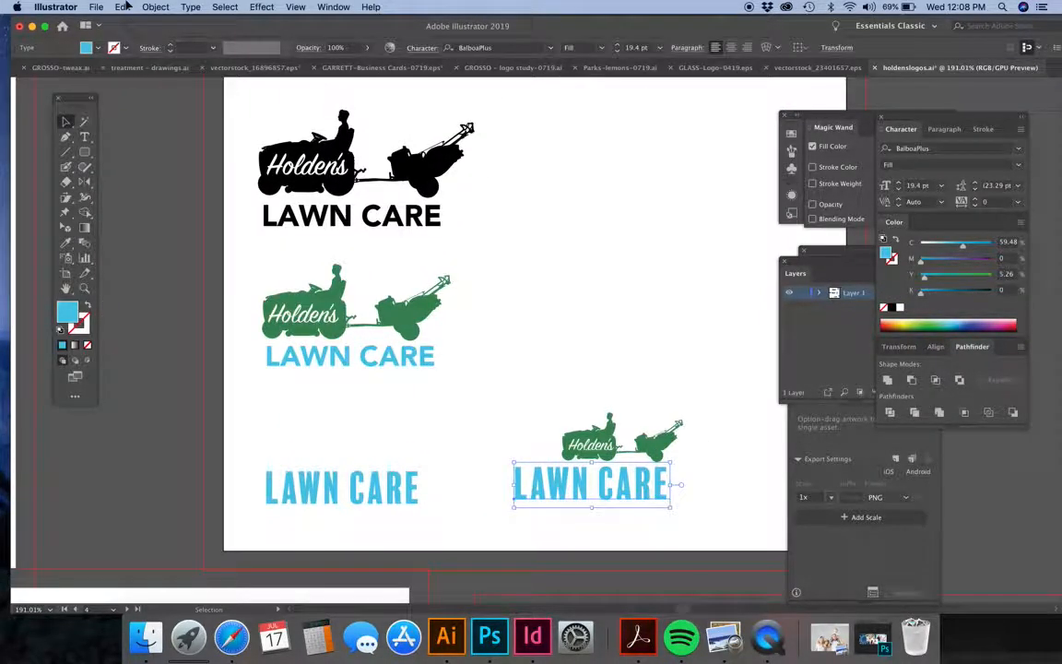
click(191, 6)
click(237, 215)
Stretch the upper points of the outlined "LA" and the left part of the "W" upward beside the small tractor.
drag(65, 123, 106, 111)
drag(504, 453, 549, 458)
click(581, 364)
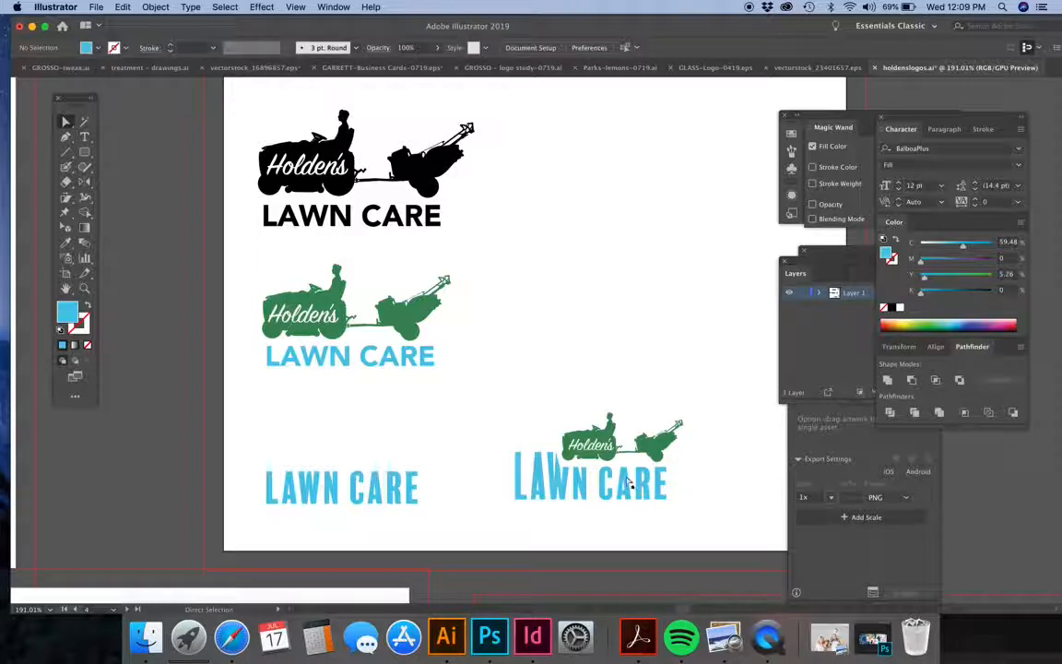